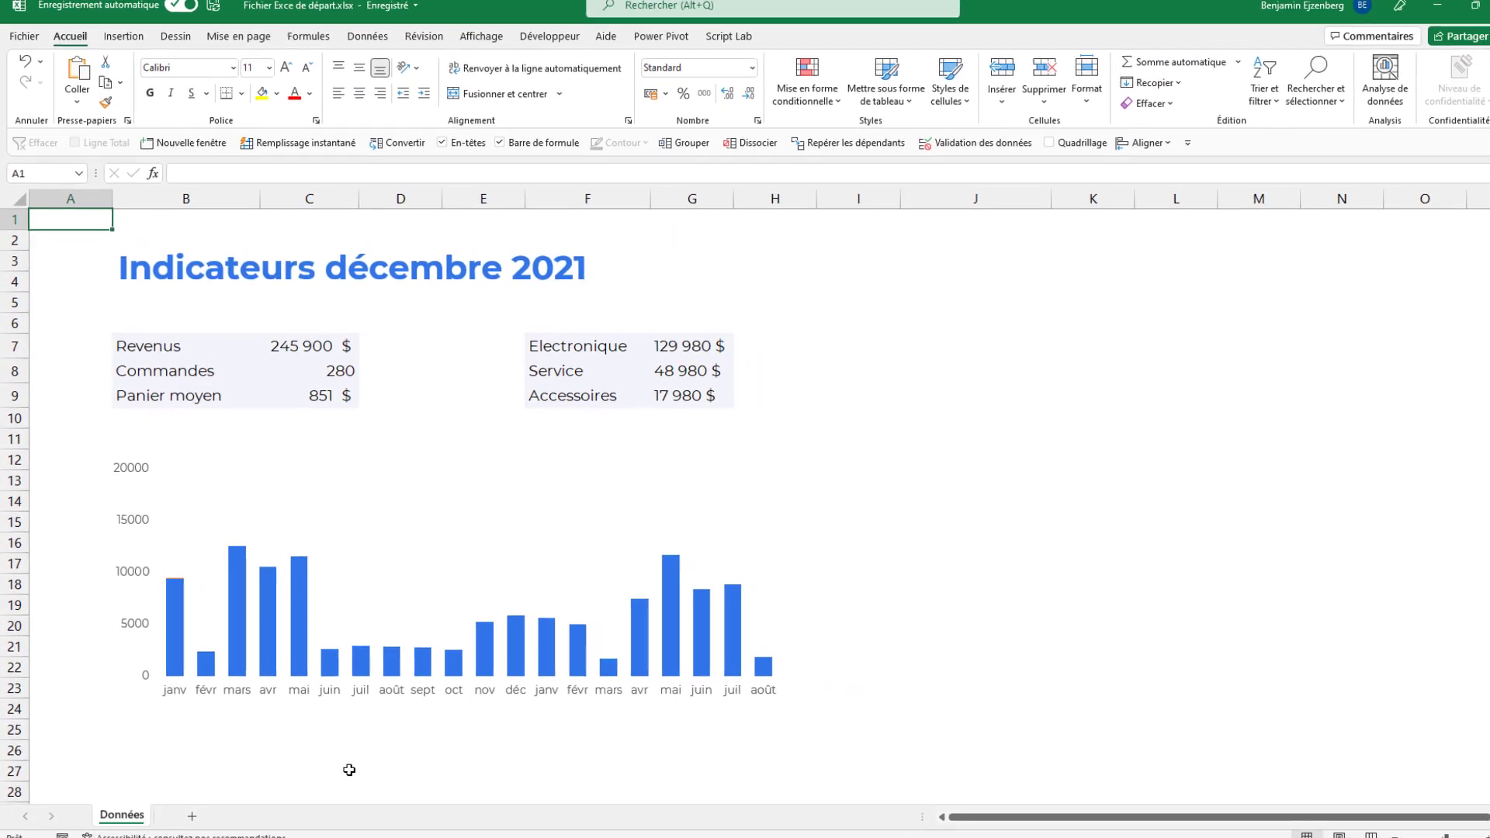
Switch to the PowerPoint mockup and copy every object on the "Rapport des ventes" slide
key("alt+Tab")
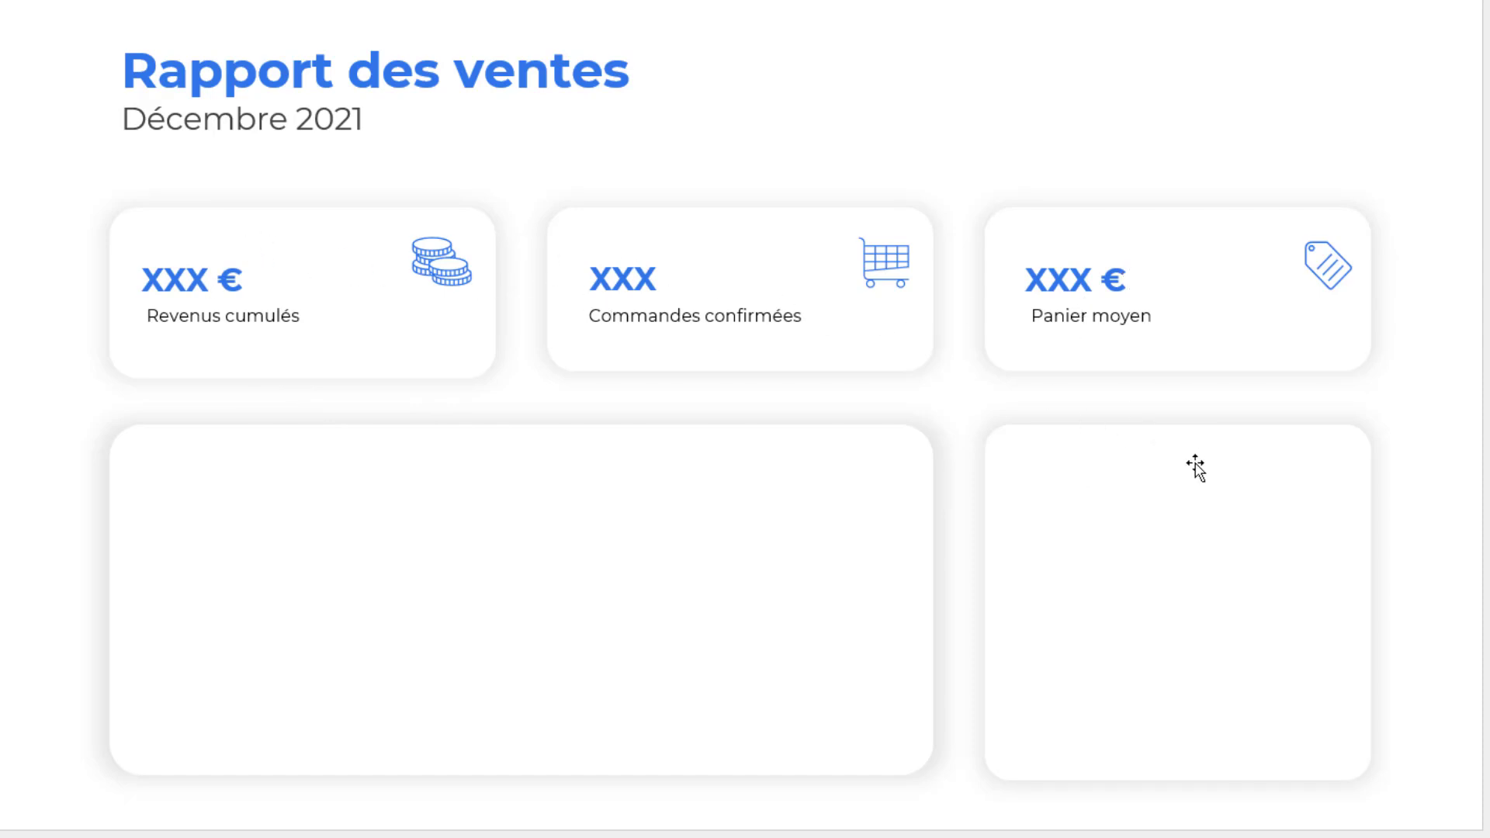
scroll(1195, 463, "down", 1)
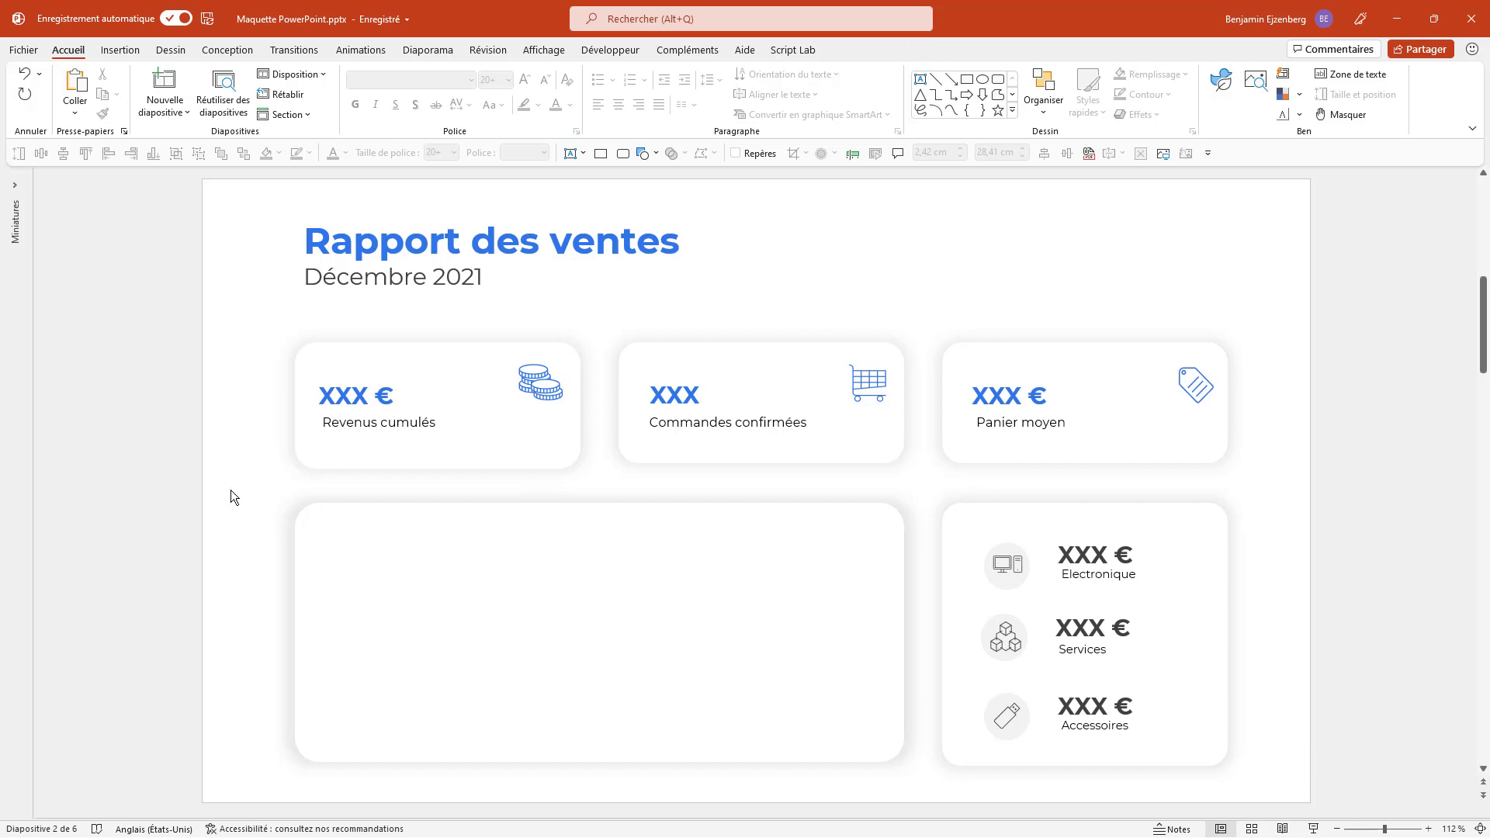
key("ctrl+a")
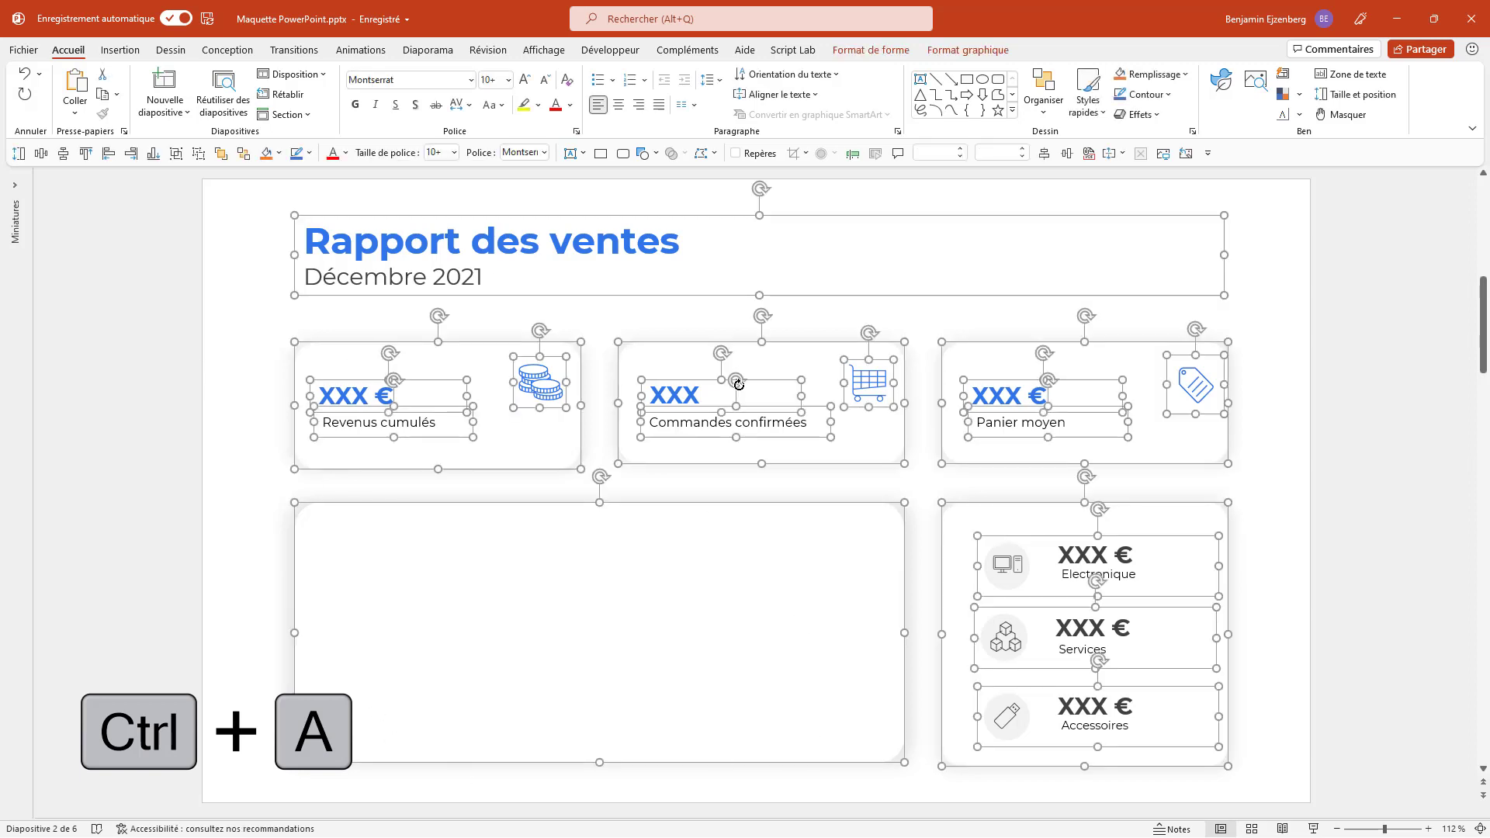
key("ctrl+c")
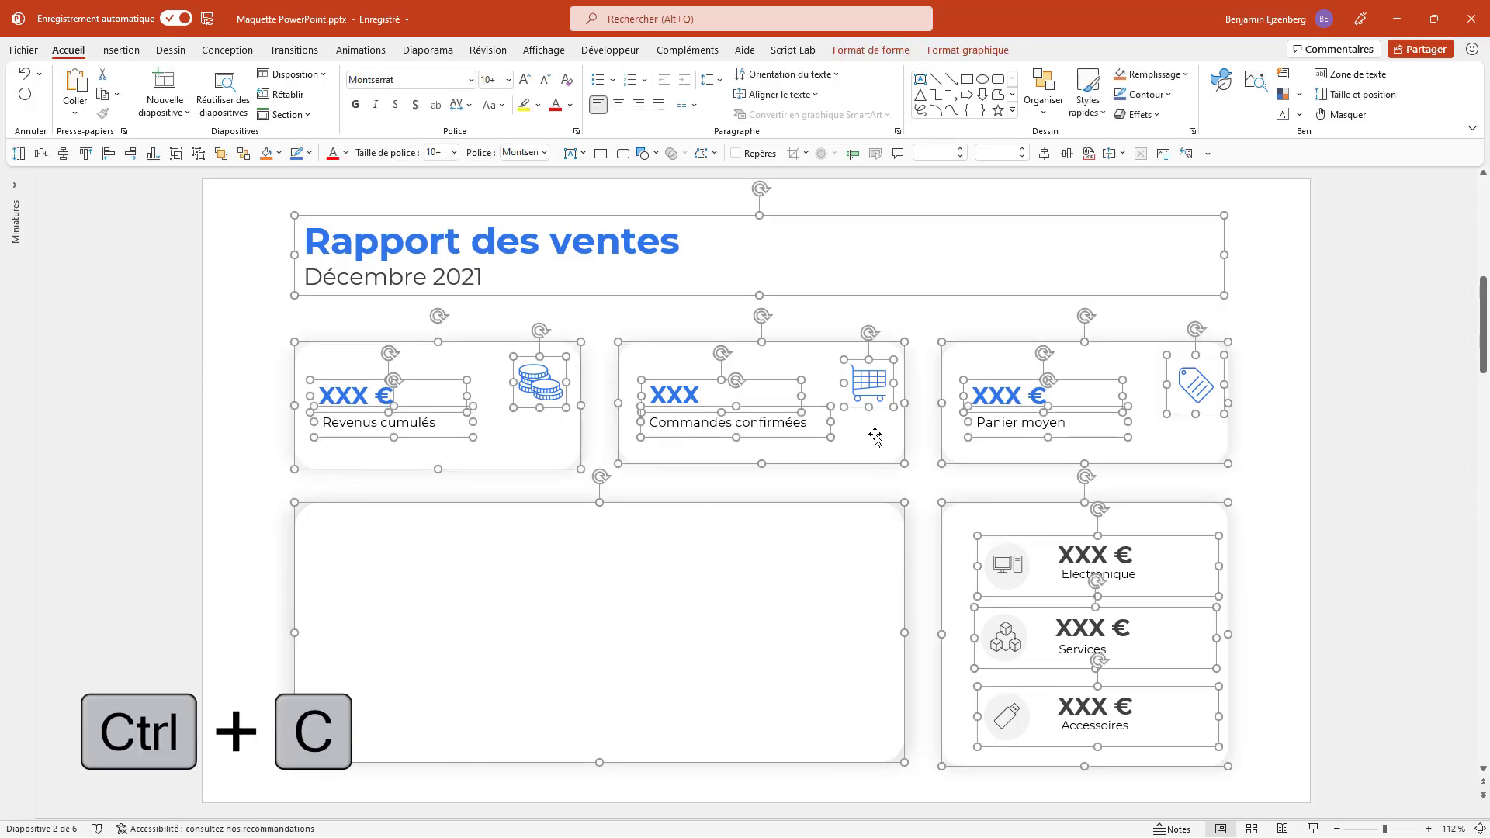
Switch back to the Excel workbook and add a new sheet named "Tableau de bord"
key("alt+Tab")
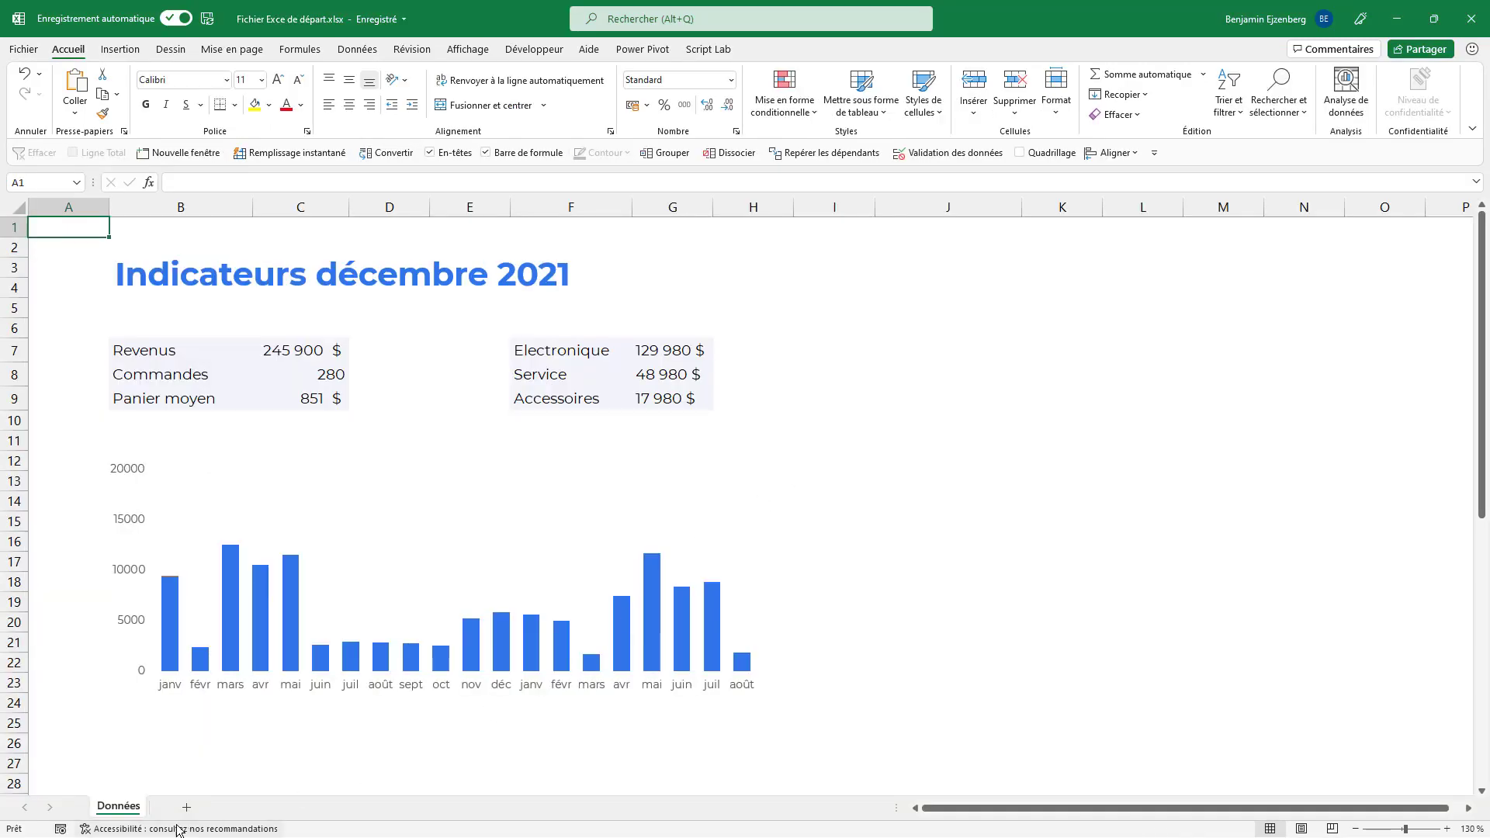
left_click(186, 808)
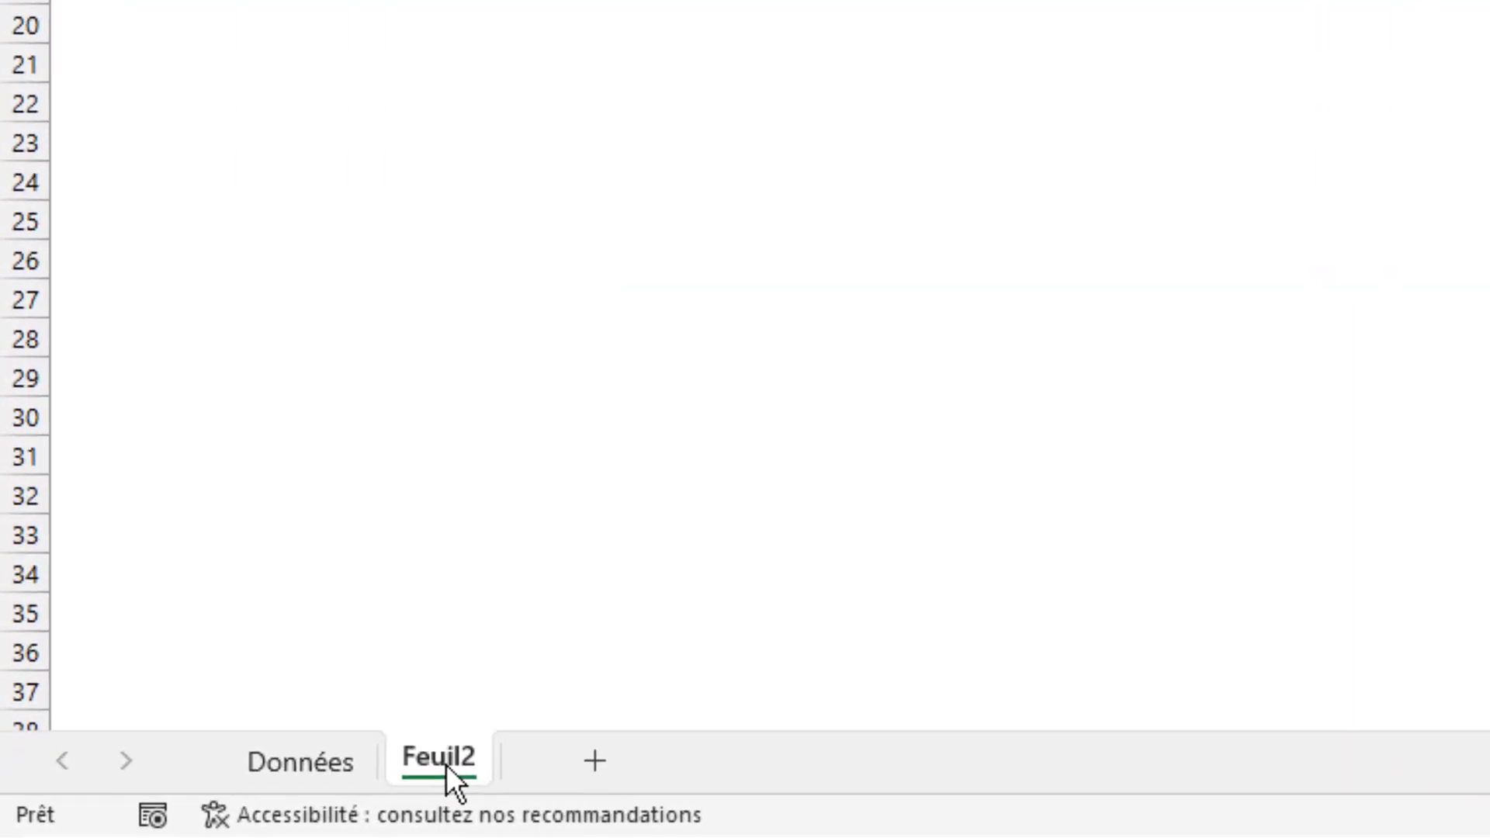
double_click(224, 798)
type("Tableau de bord")
key("Return")
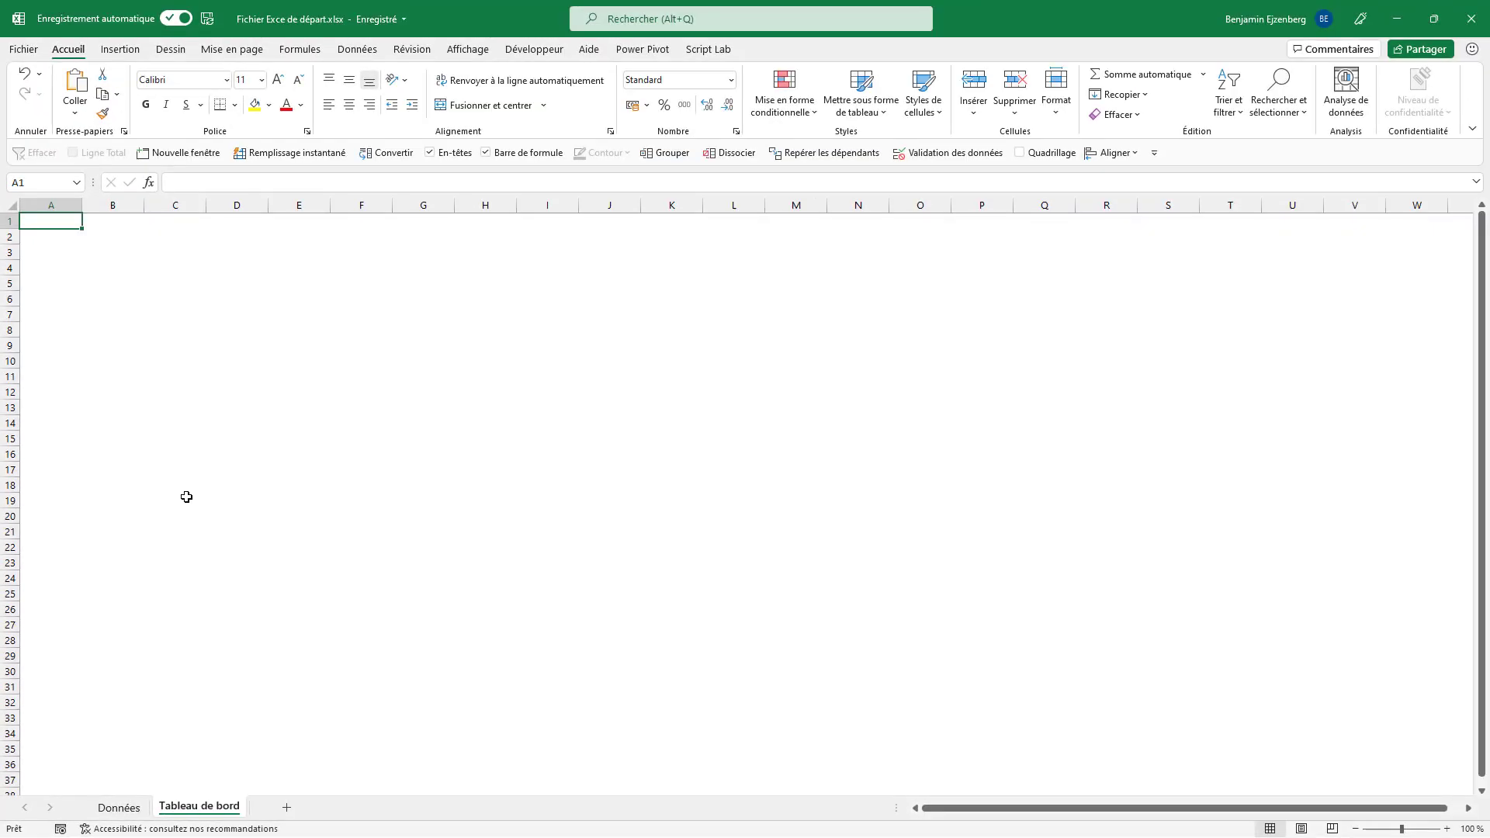
Paste the copied slide layout at cell C5 and move it so its title starts at column D, around row 3
left_click(183, 278)
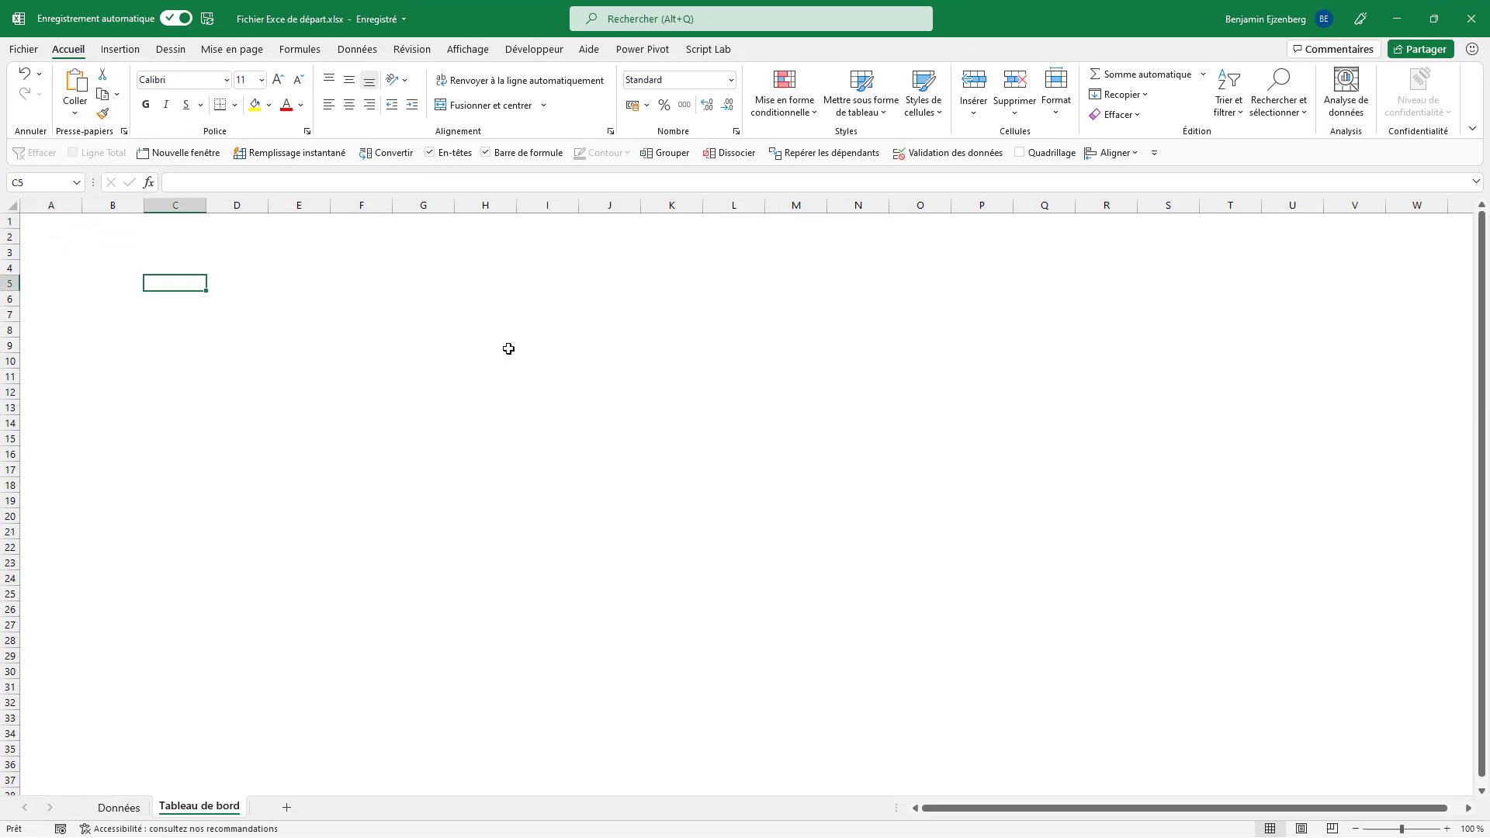
key("ctrl+v")
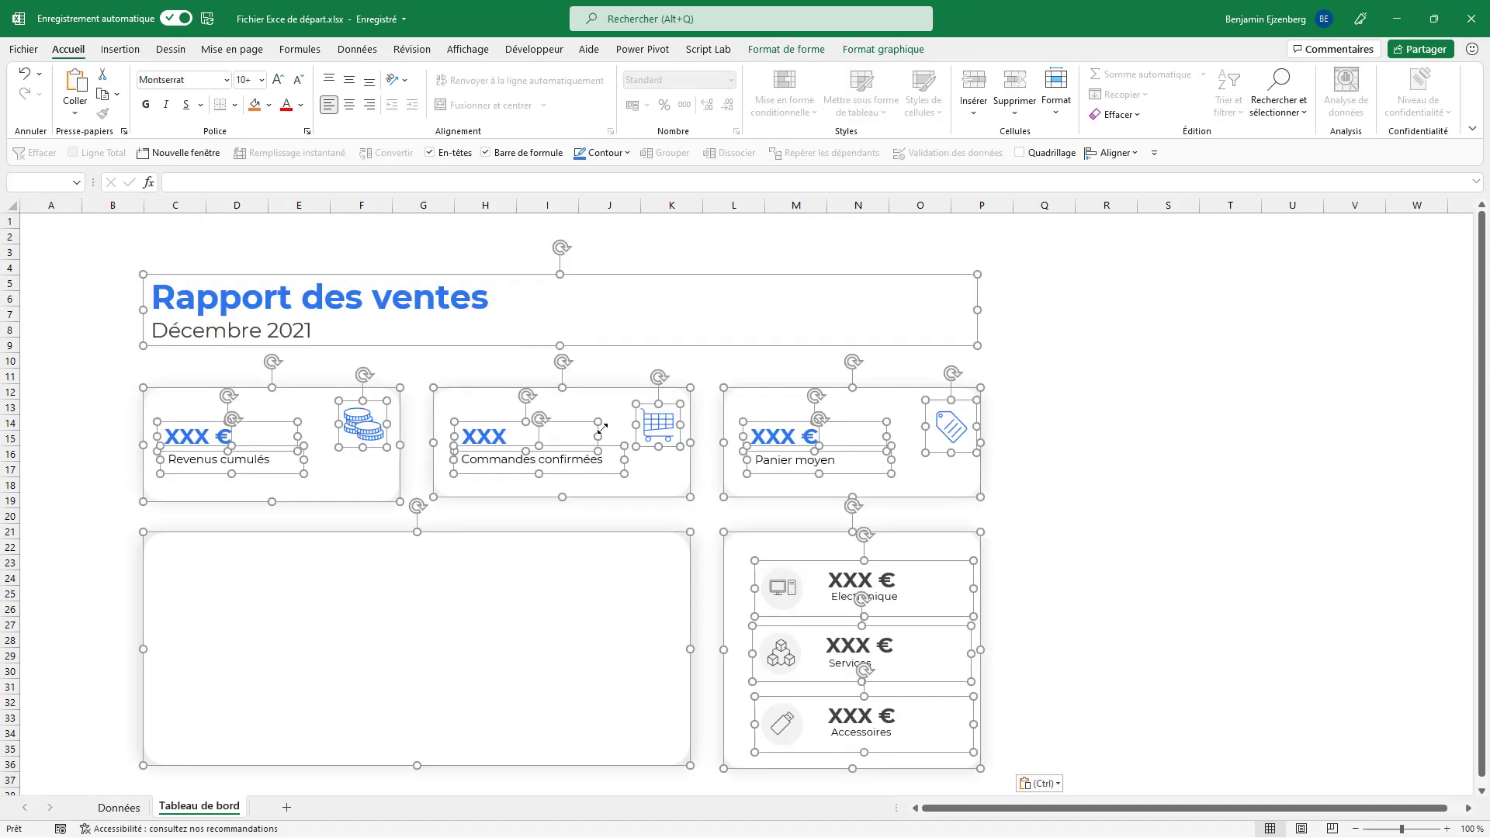
left_click_drag(623, 401, 714, 374)
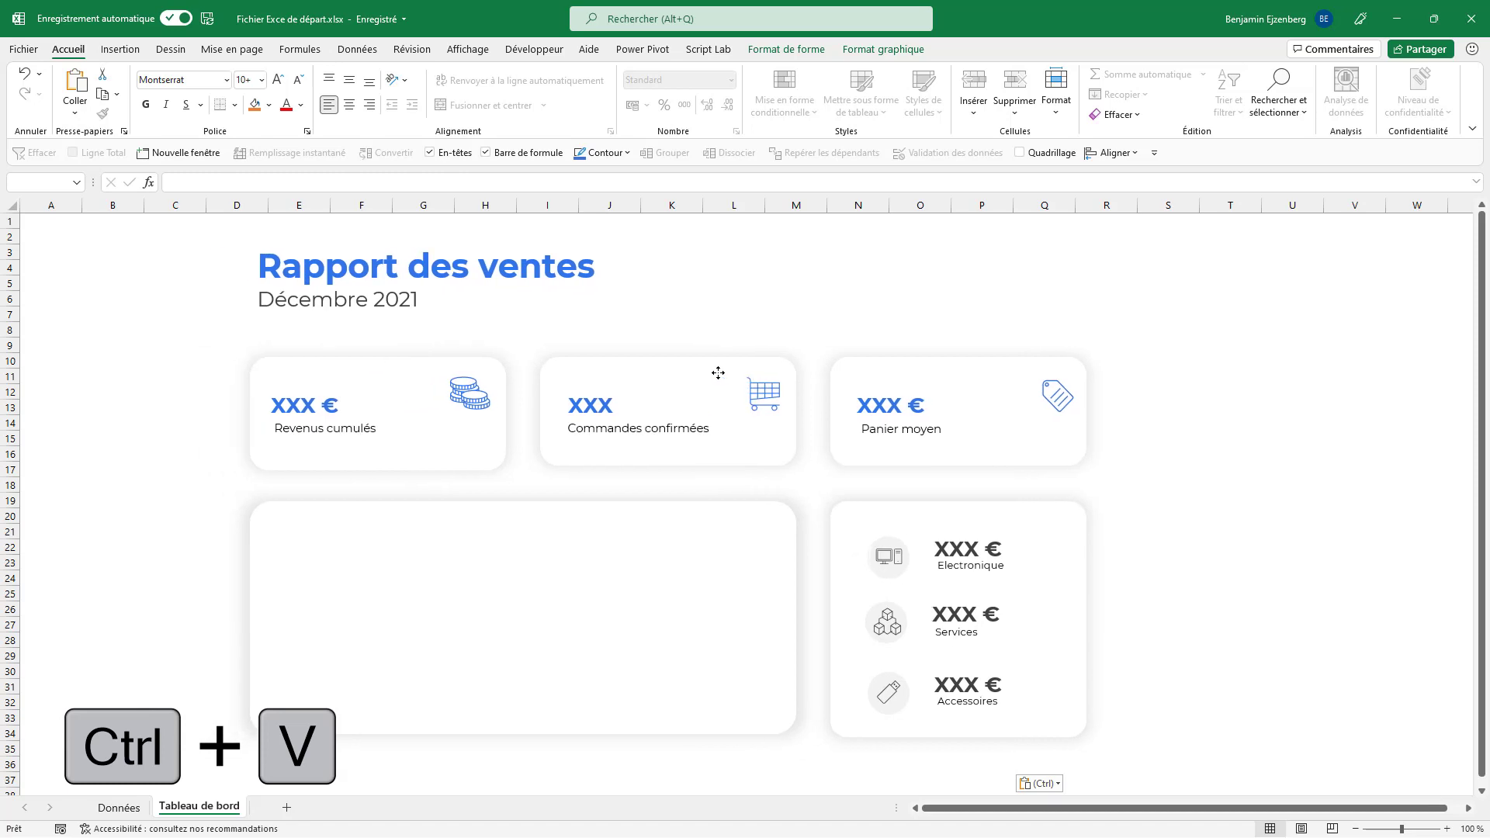
left_click(109, 485)
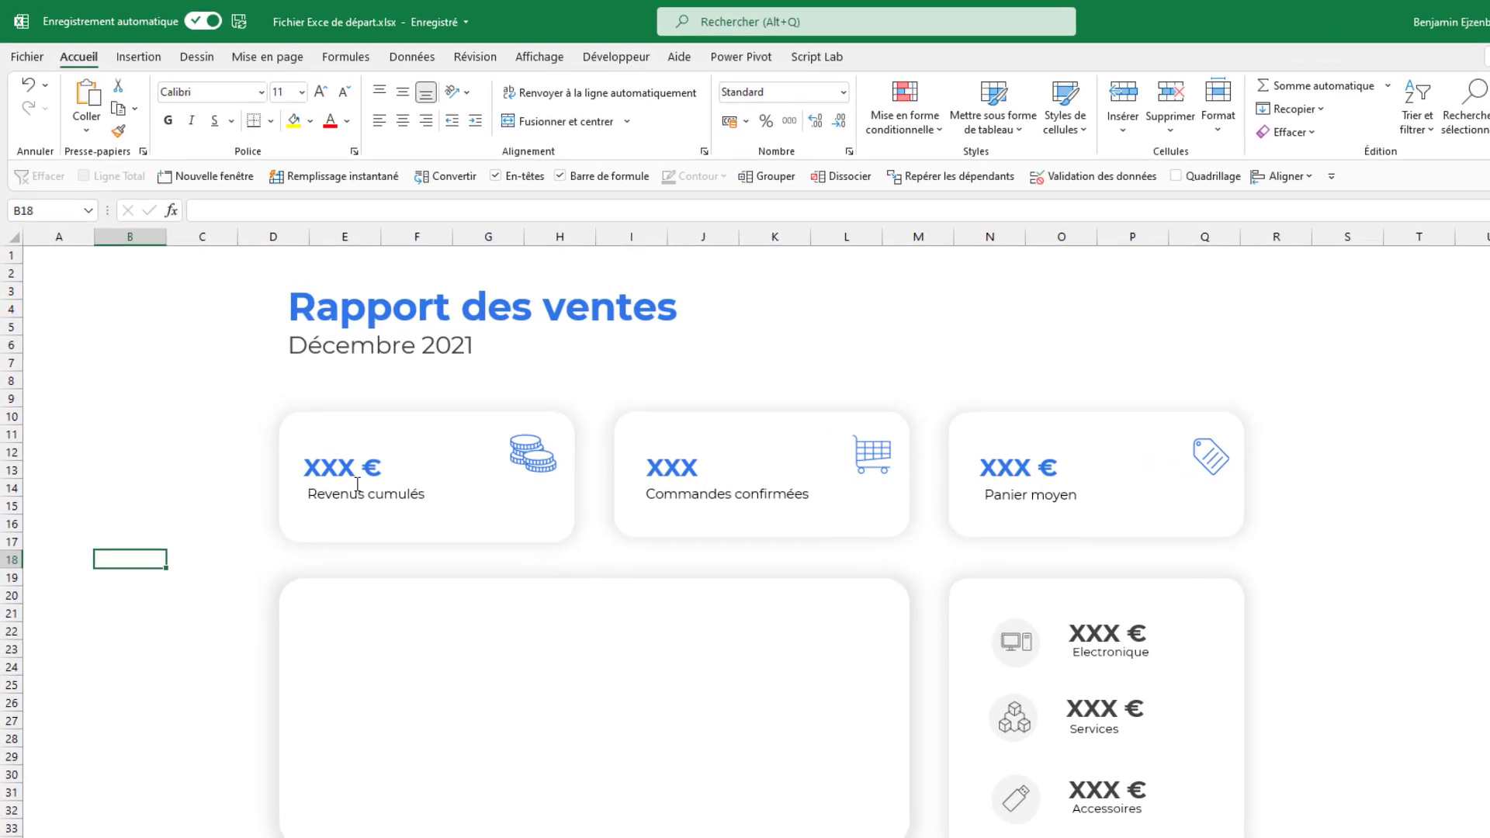
Link the "Revenus cumulés" value text box to the revenue cell with the formula =Données!C7
left_click(350, 488)
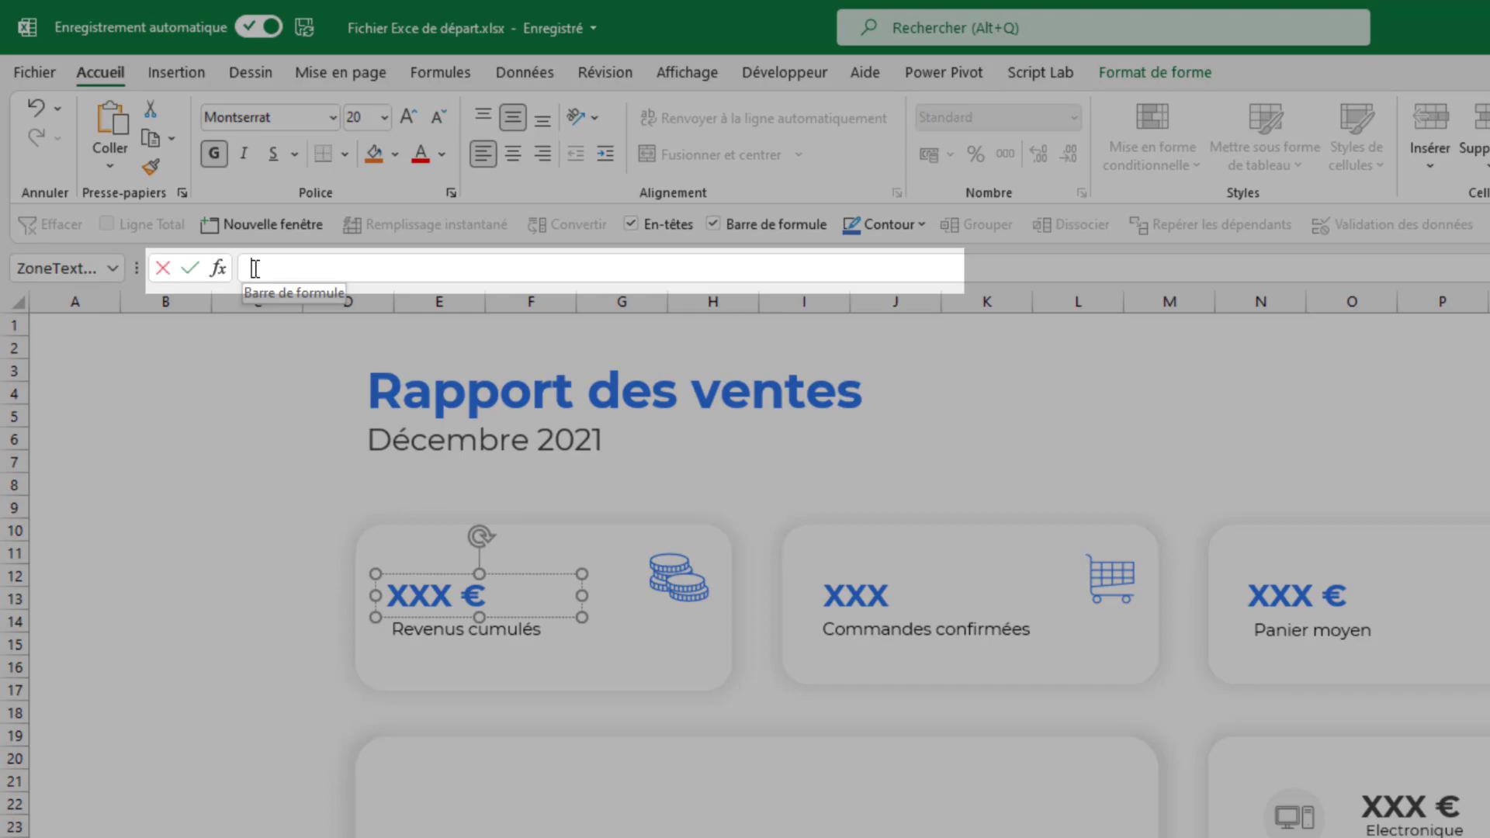
left_click(255, 268)
type("=")
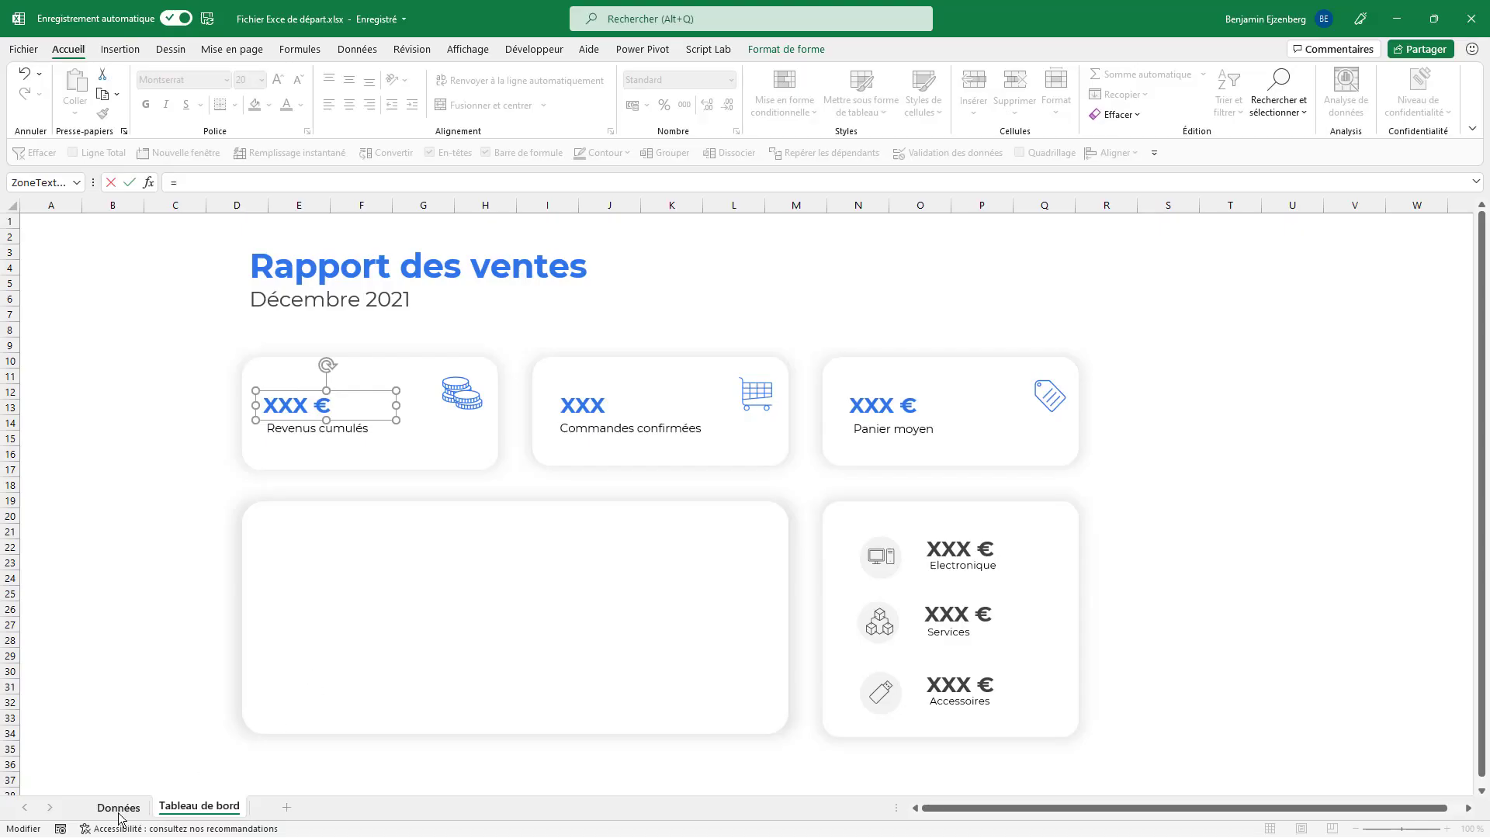
left_click(118, 807)
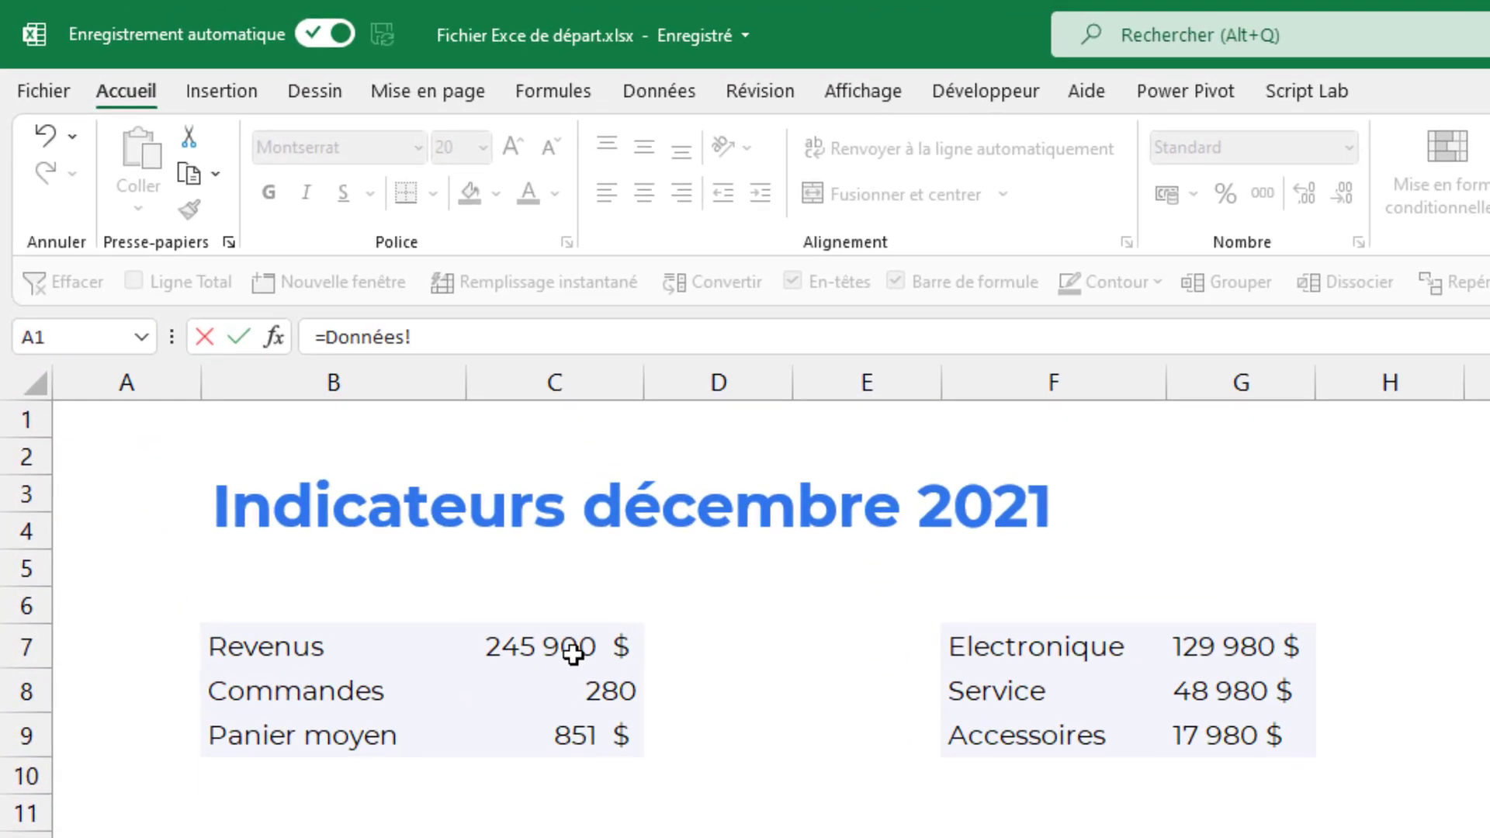
left_click(572, 654)
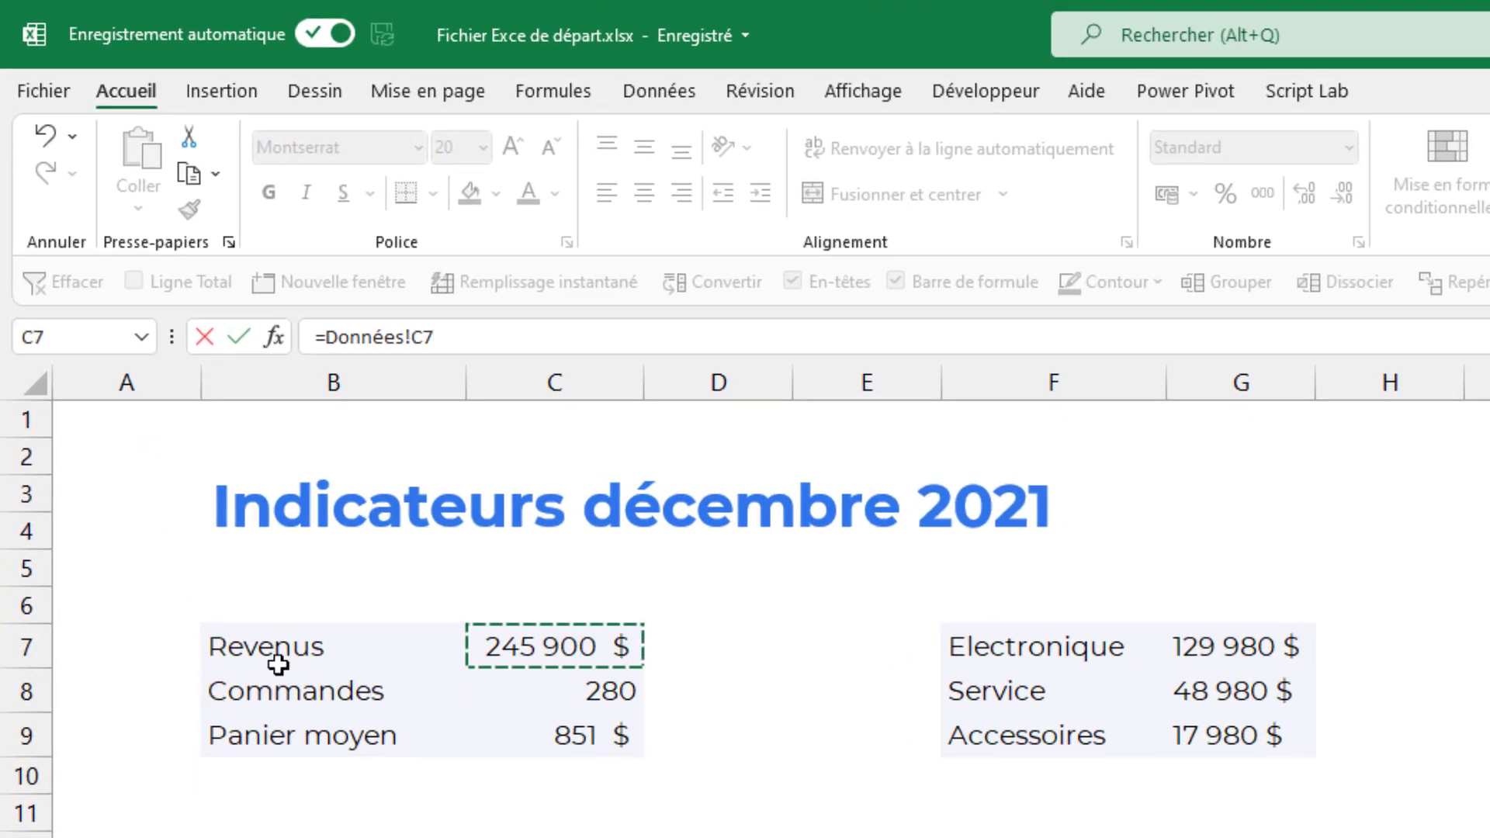
key("Return")
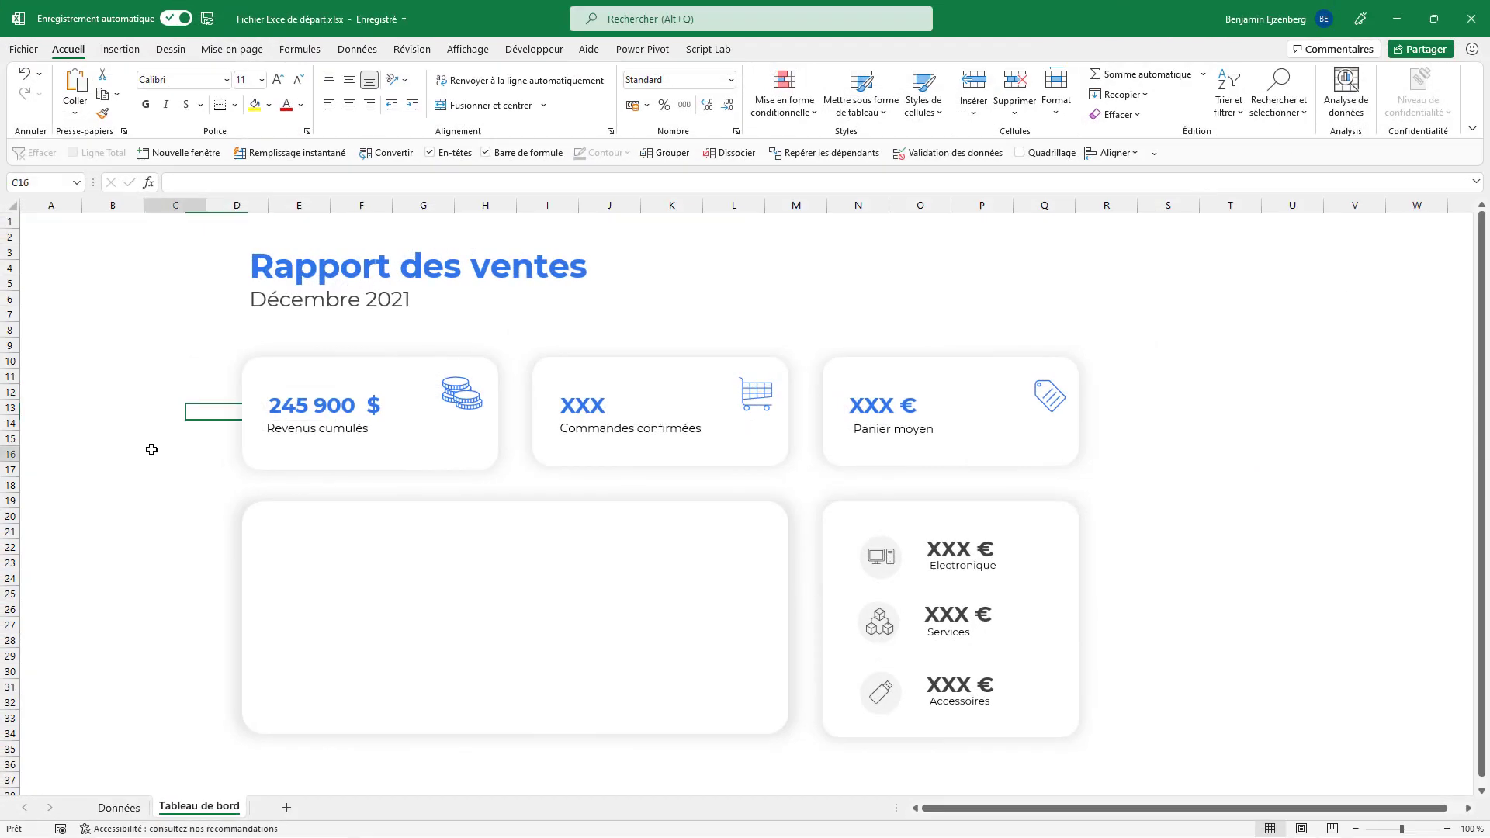
Link the "Commandes confirmées" value text box to the orders cell C8 on the Données sheet
left_click(155, 454)
left_click(598, 390)
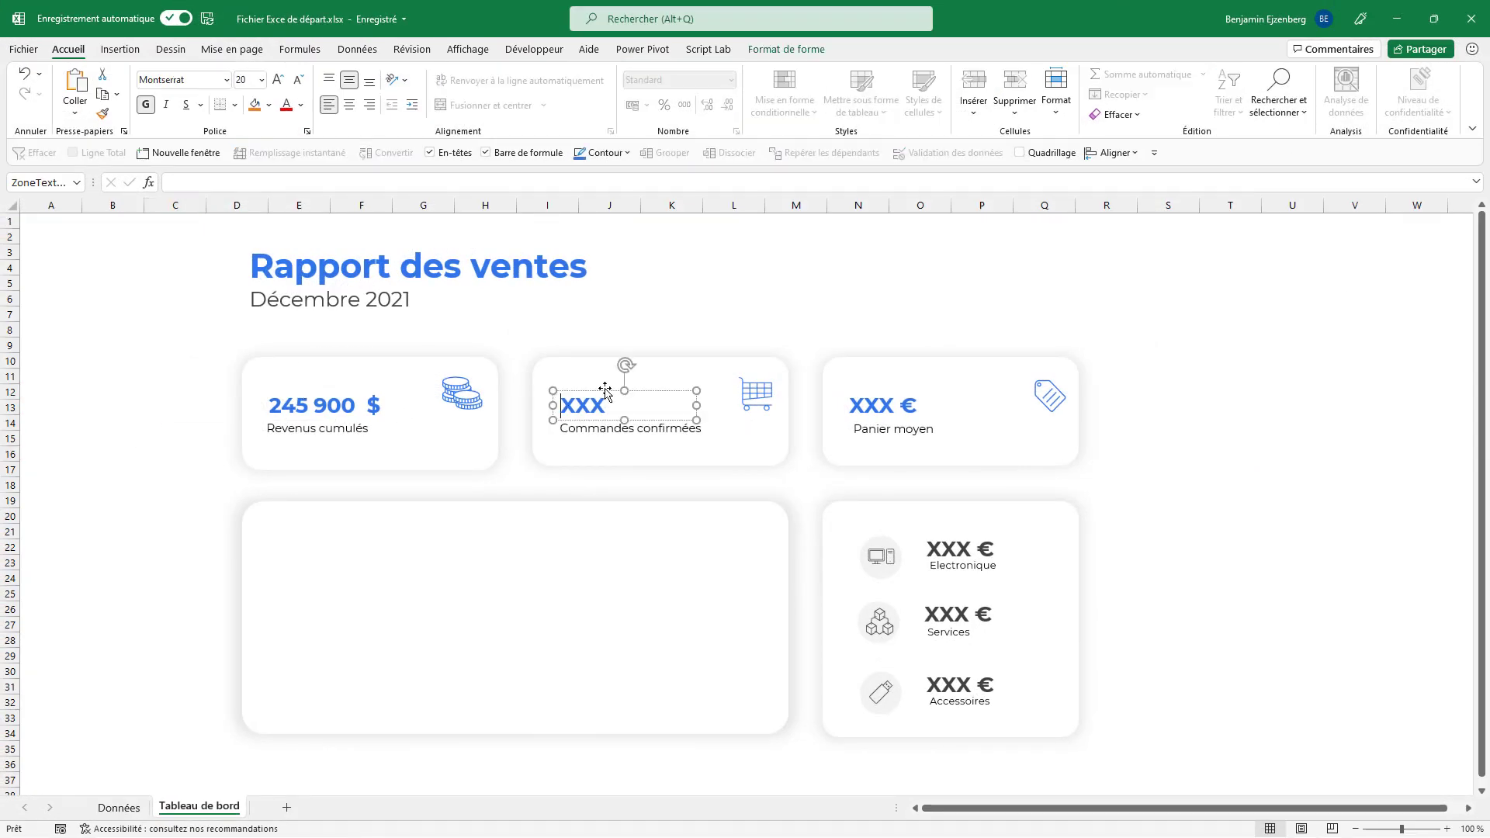
left_click(327, 190)
type("=")
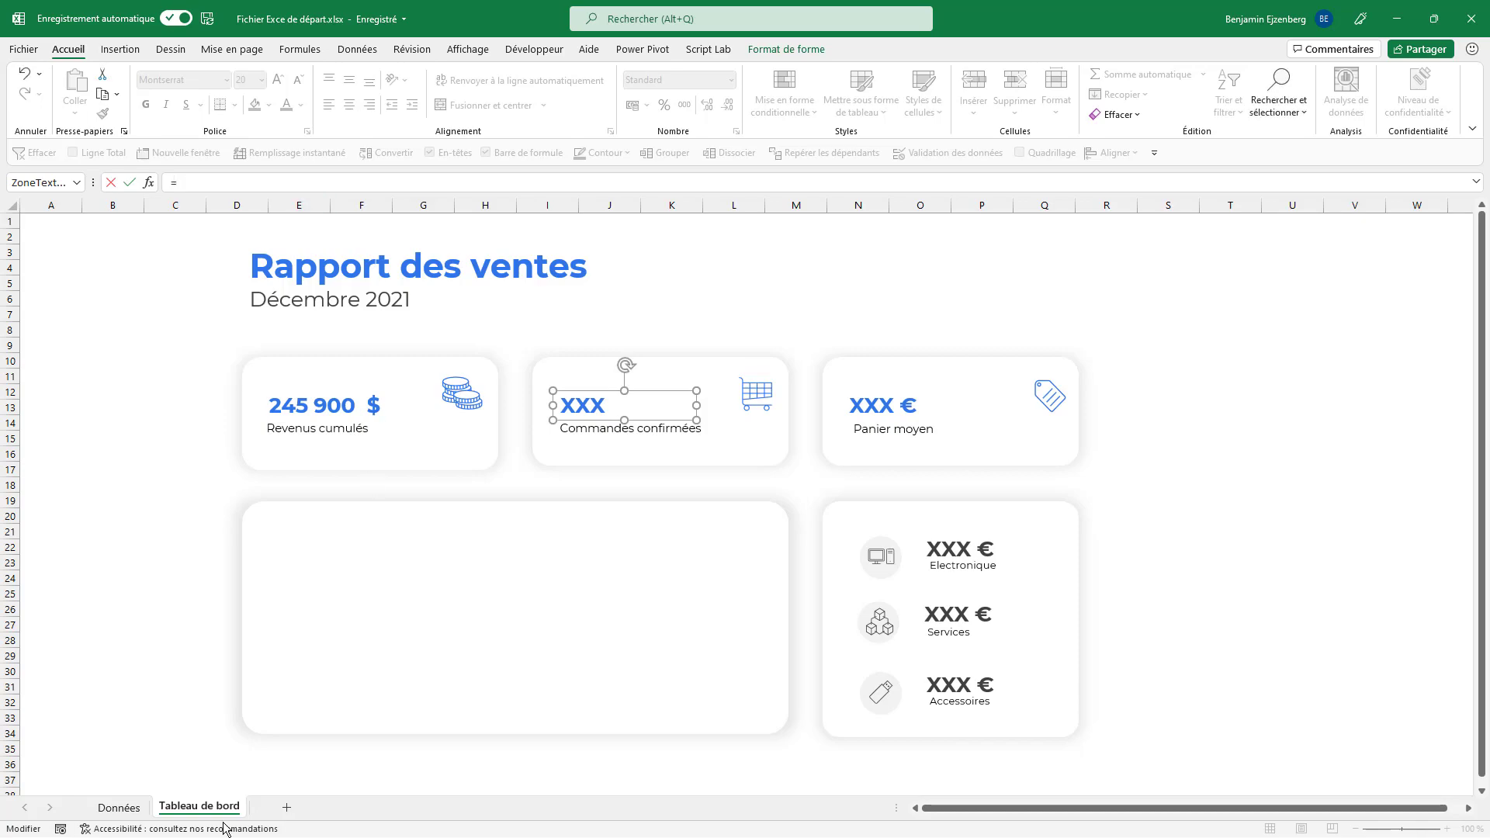
left_click(117, 808)
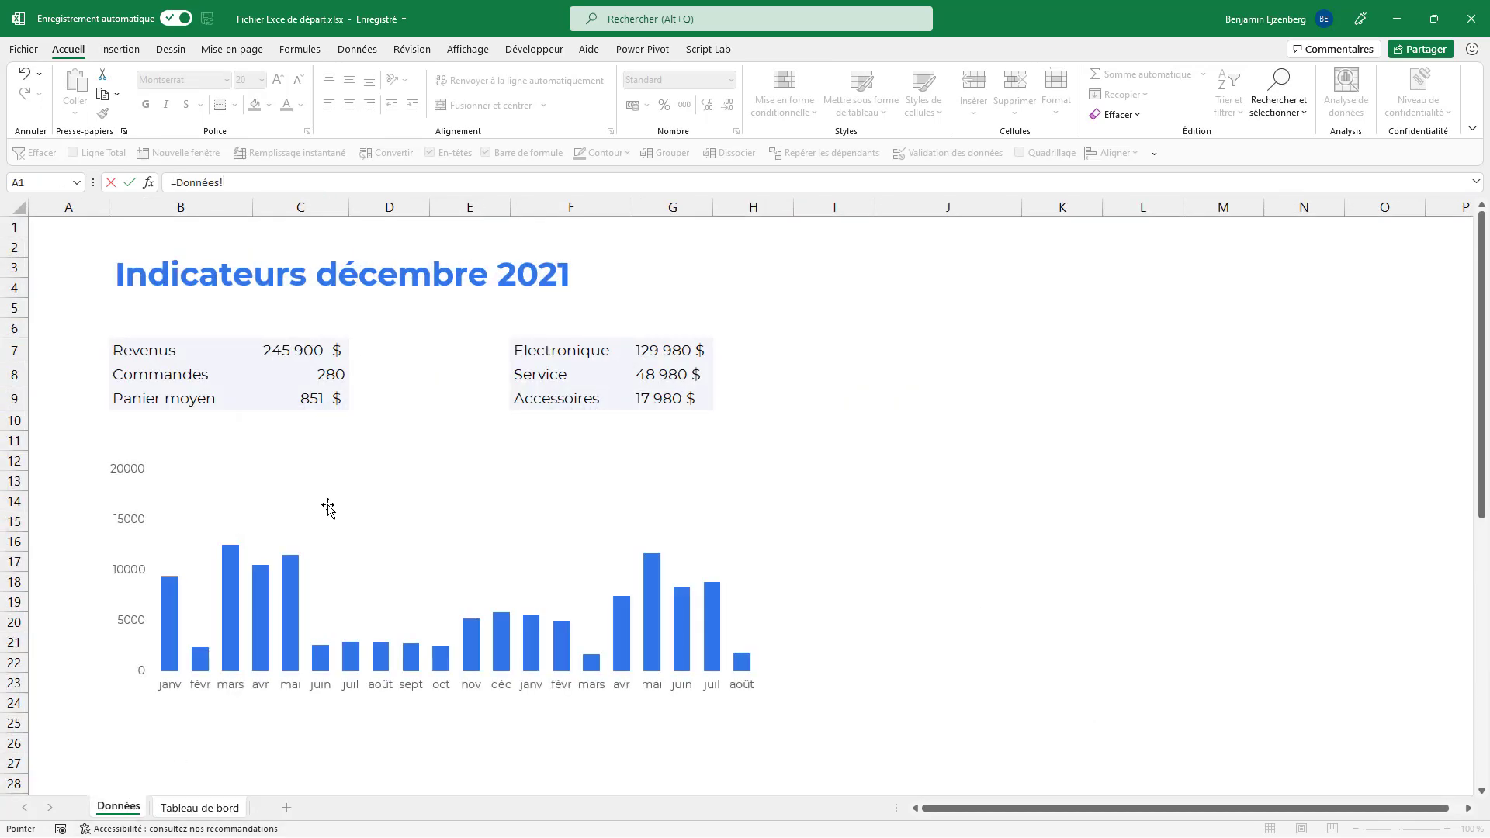
left_click(326, 376)
key("Return")
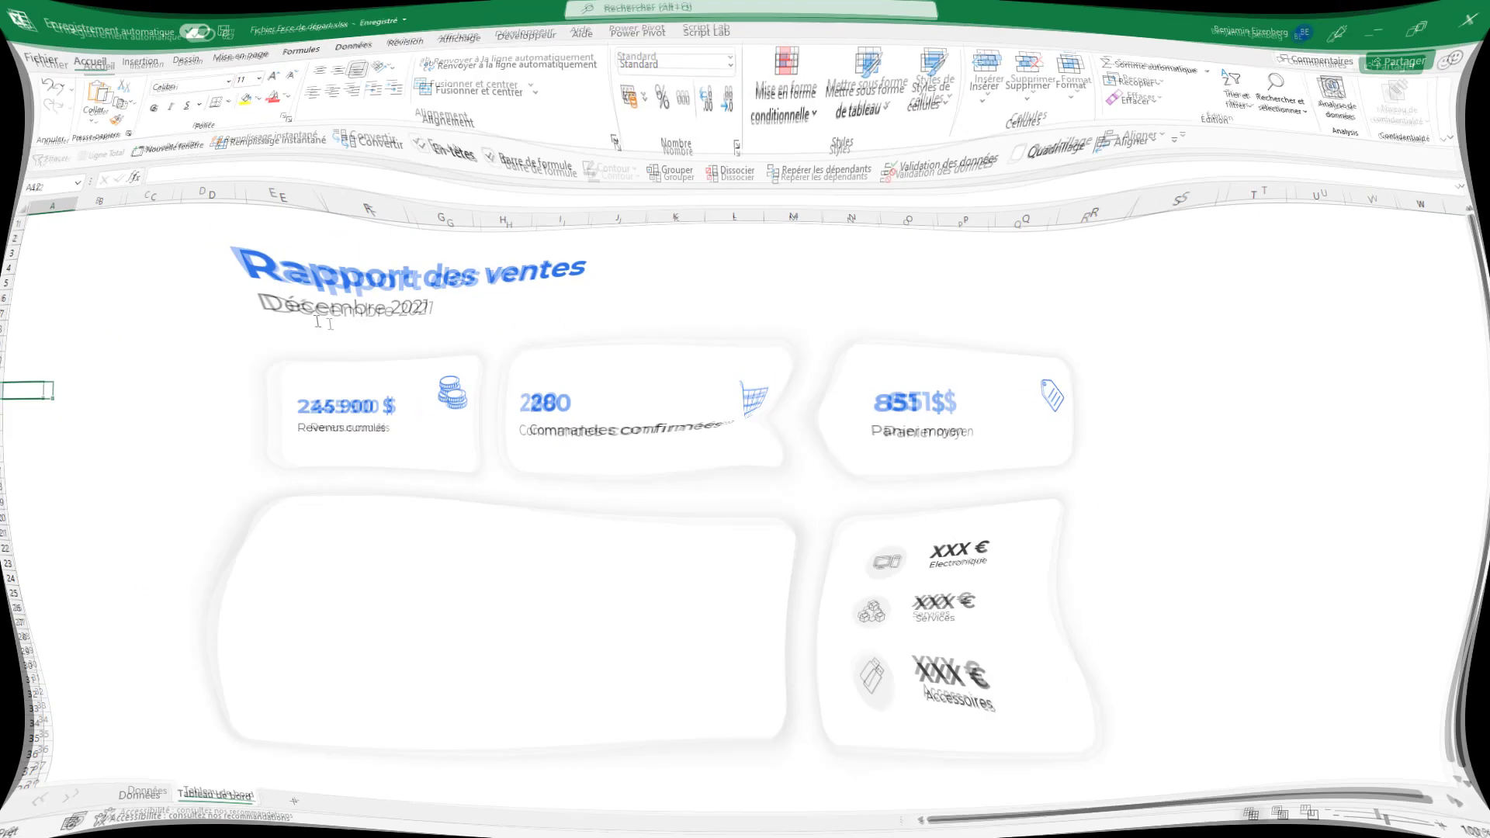
Test the dashboard link by setting the Revenus cell C7 to 200000 and viewing the Tableau de bord sheet, then return to Données
left_click(121, 809)
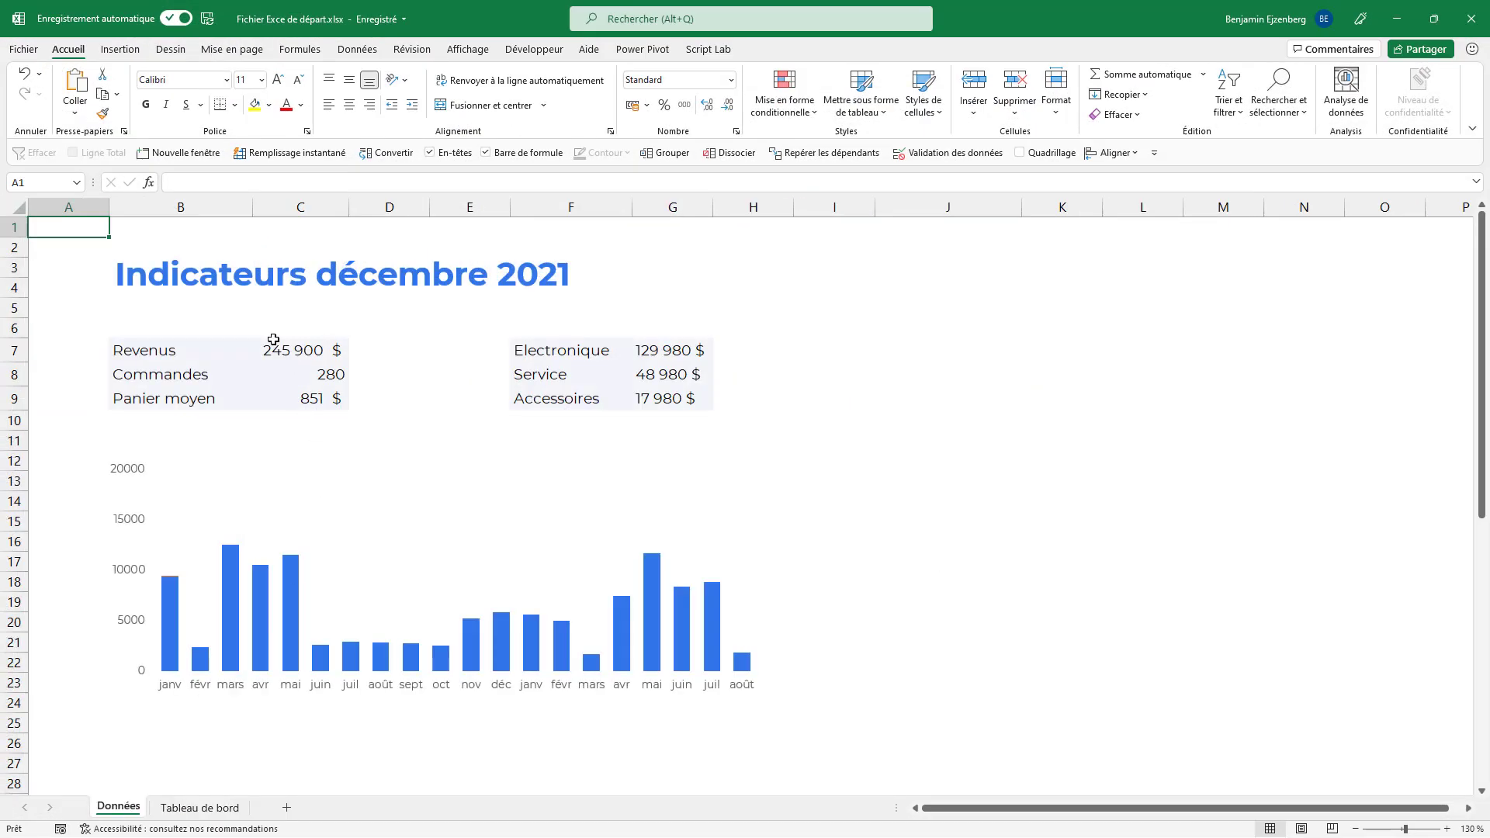
left_click(310, 357)
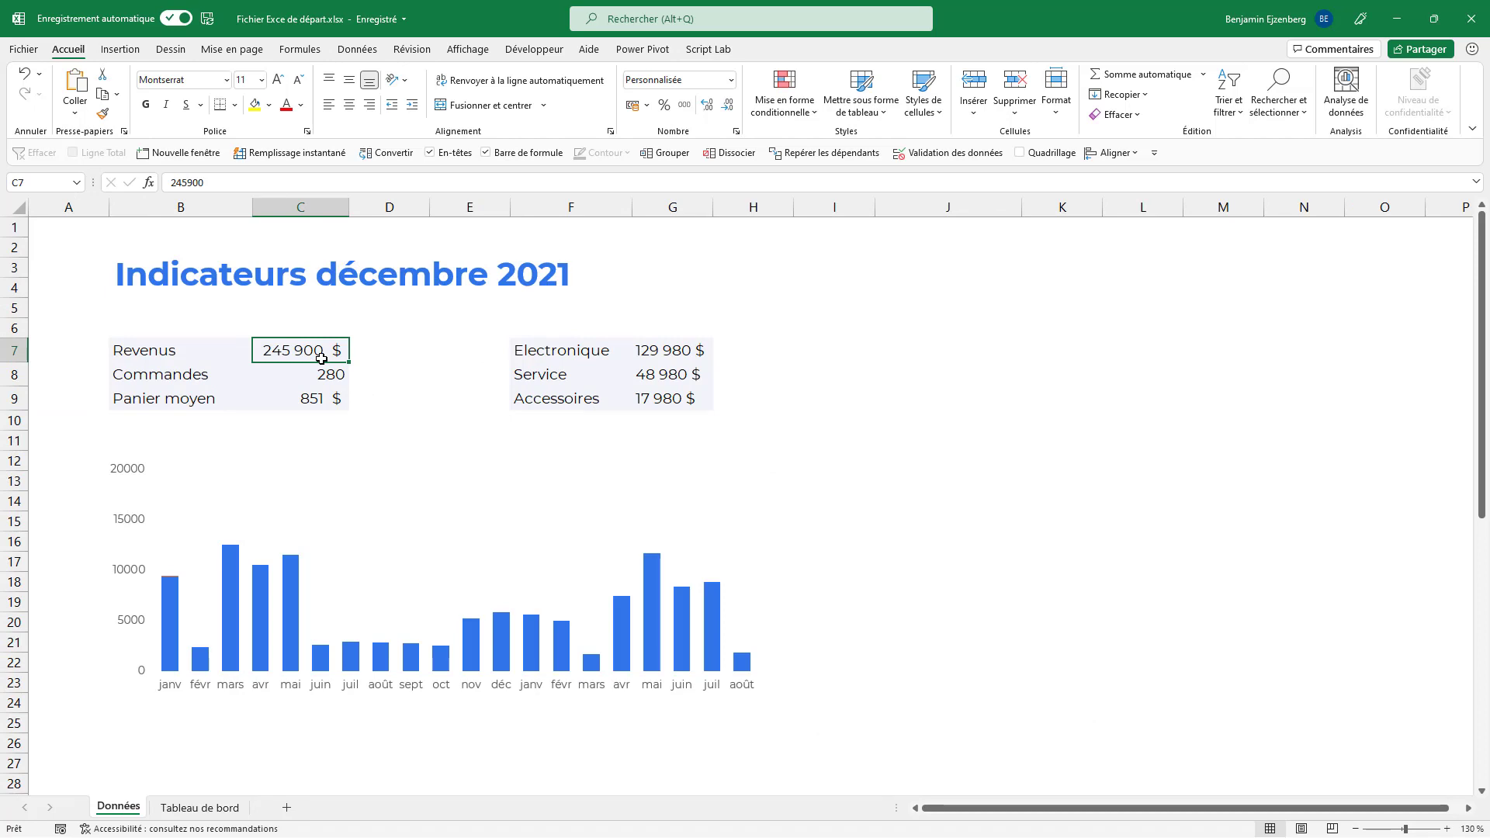
key("Down")
key("Up")
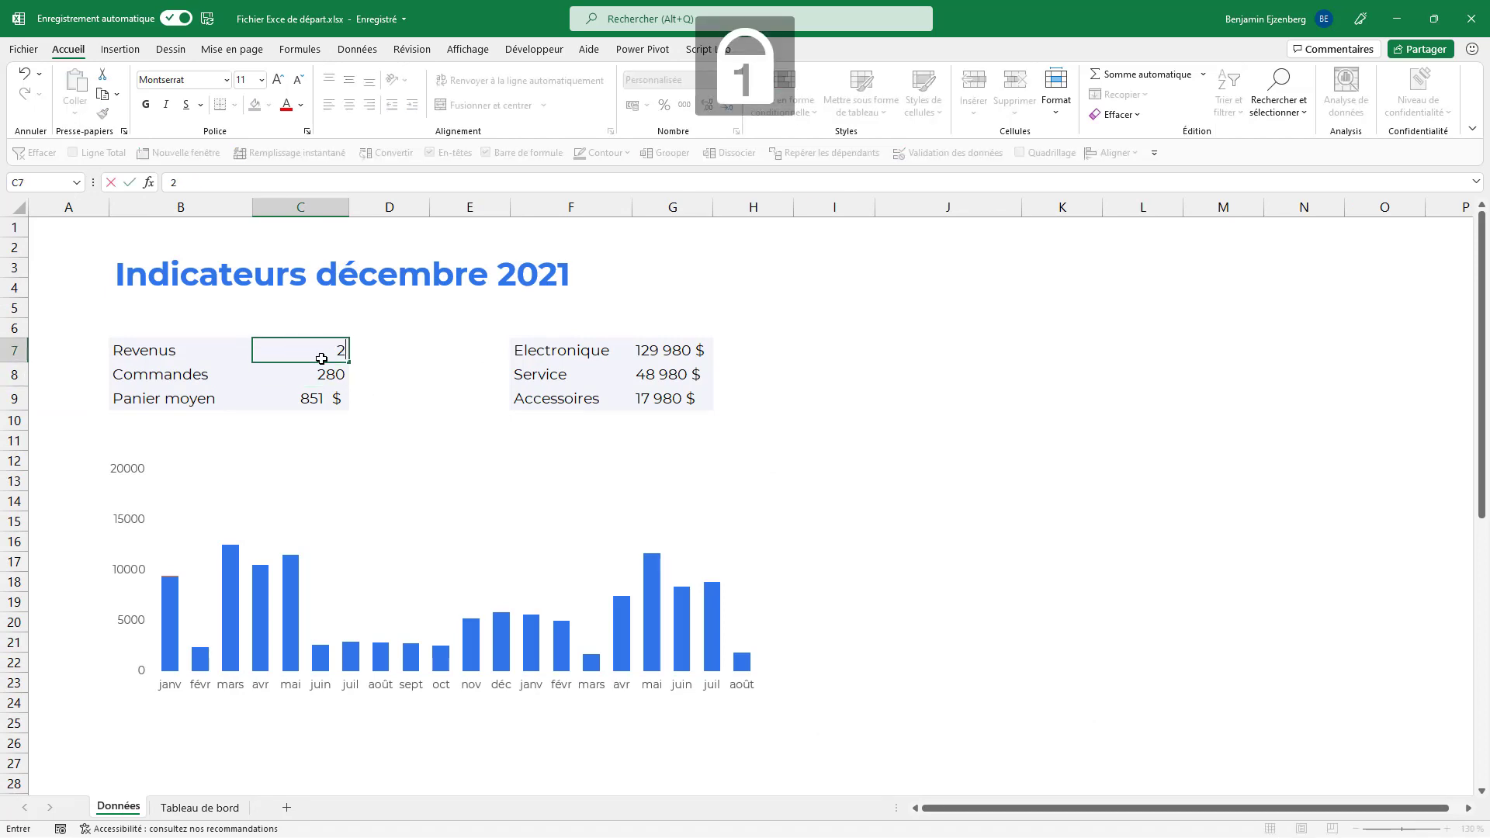
key("ctrl+Page_Down")
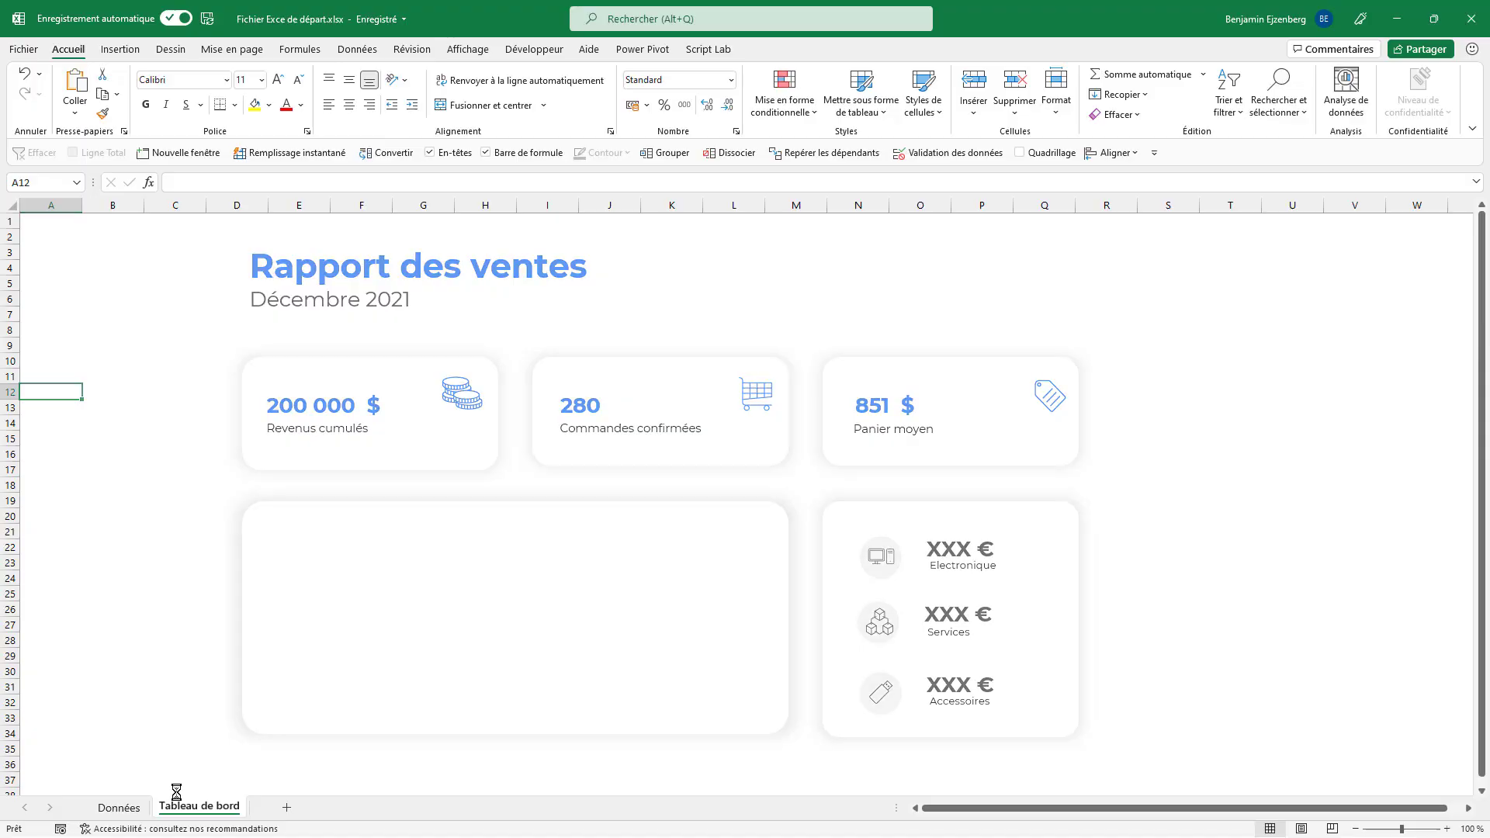
key("ctrl+Page_Up")
Copy the monthly column chart from Données to the Tableau de bord sheet and place it inside the large empty card
left_click(184, 457)
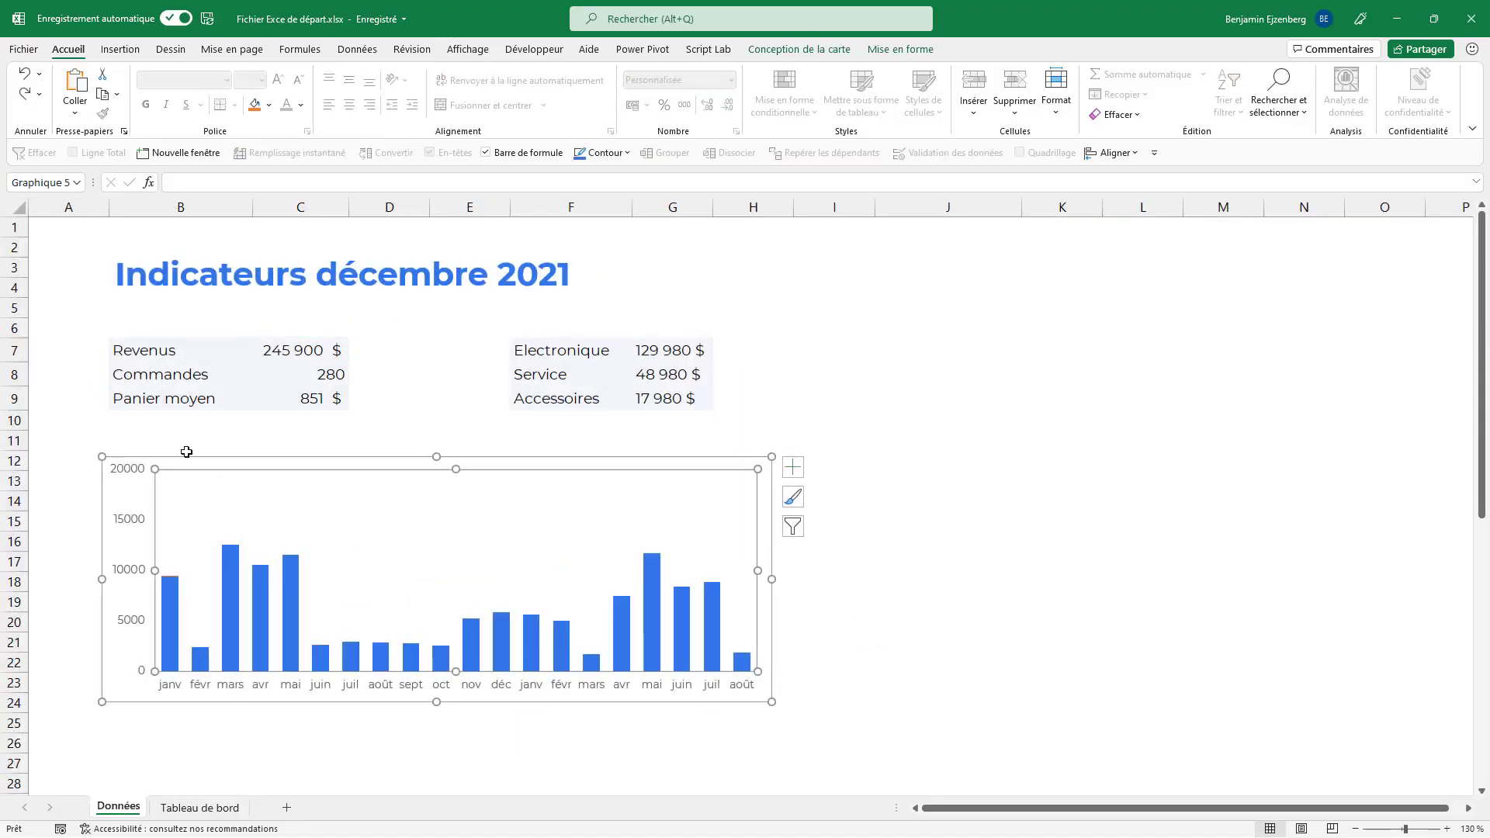
key("ctrl+c")
left_click(200, 807)
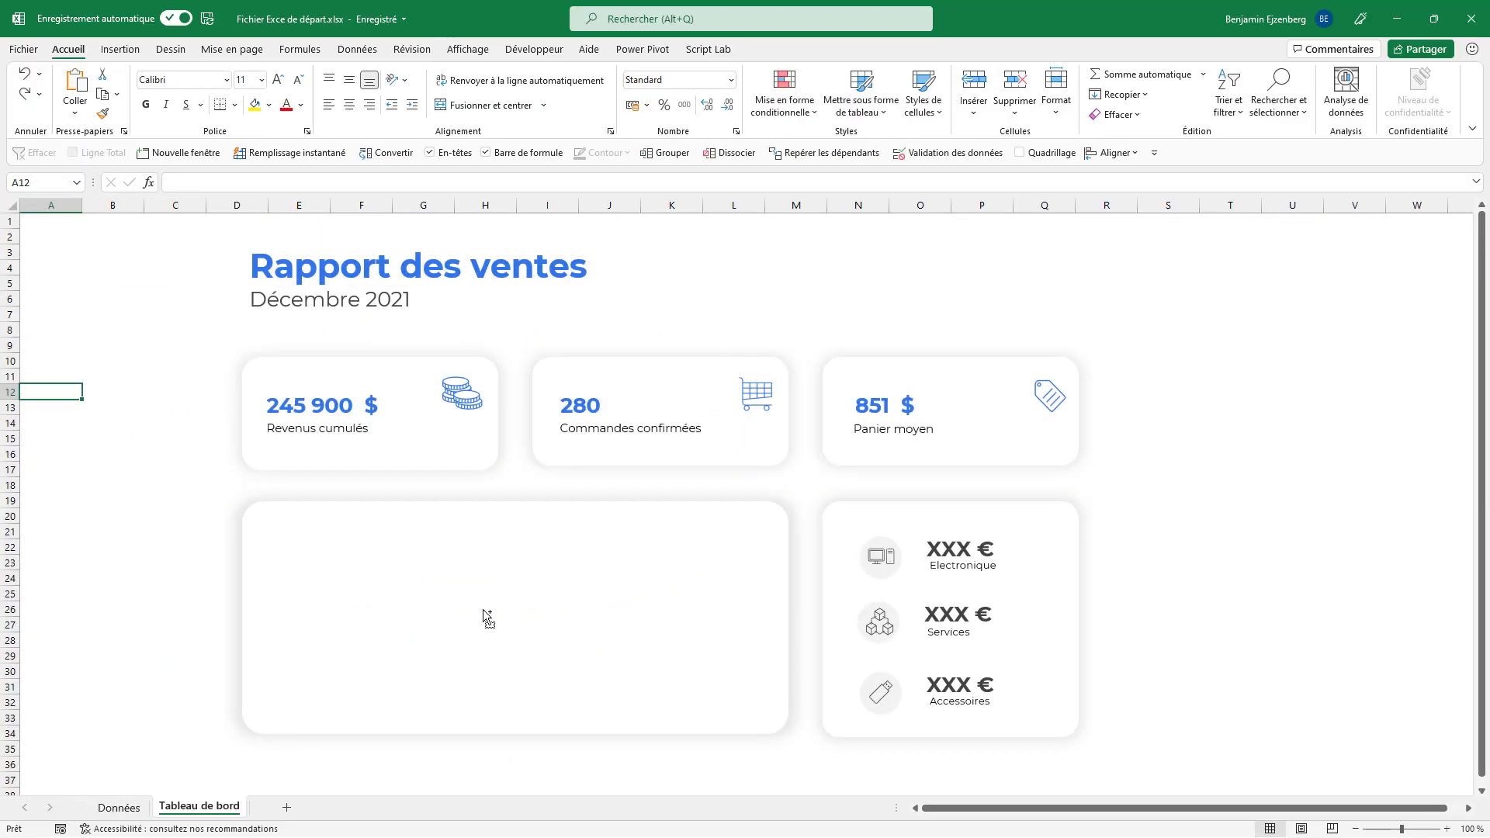
key("ctrl+v")
left_click_drag(326, 394, 564, 537)
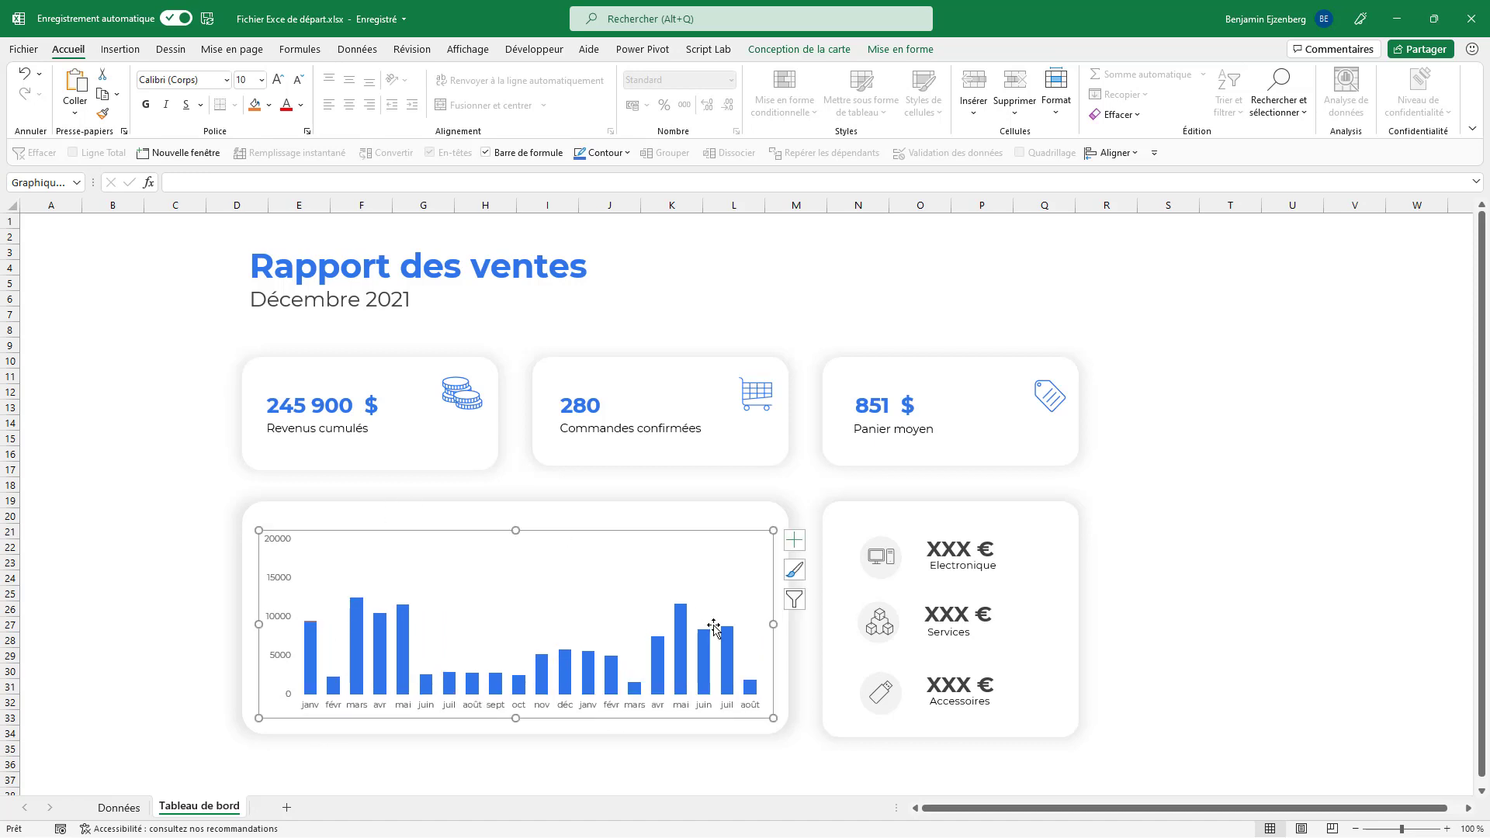
Link the "Electronique" value text box to its sales cell with the formula =Données!G7
left_click(958, 557)
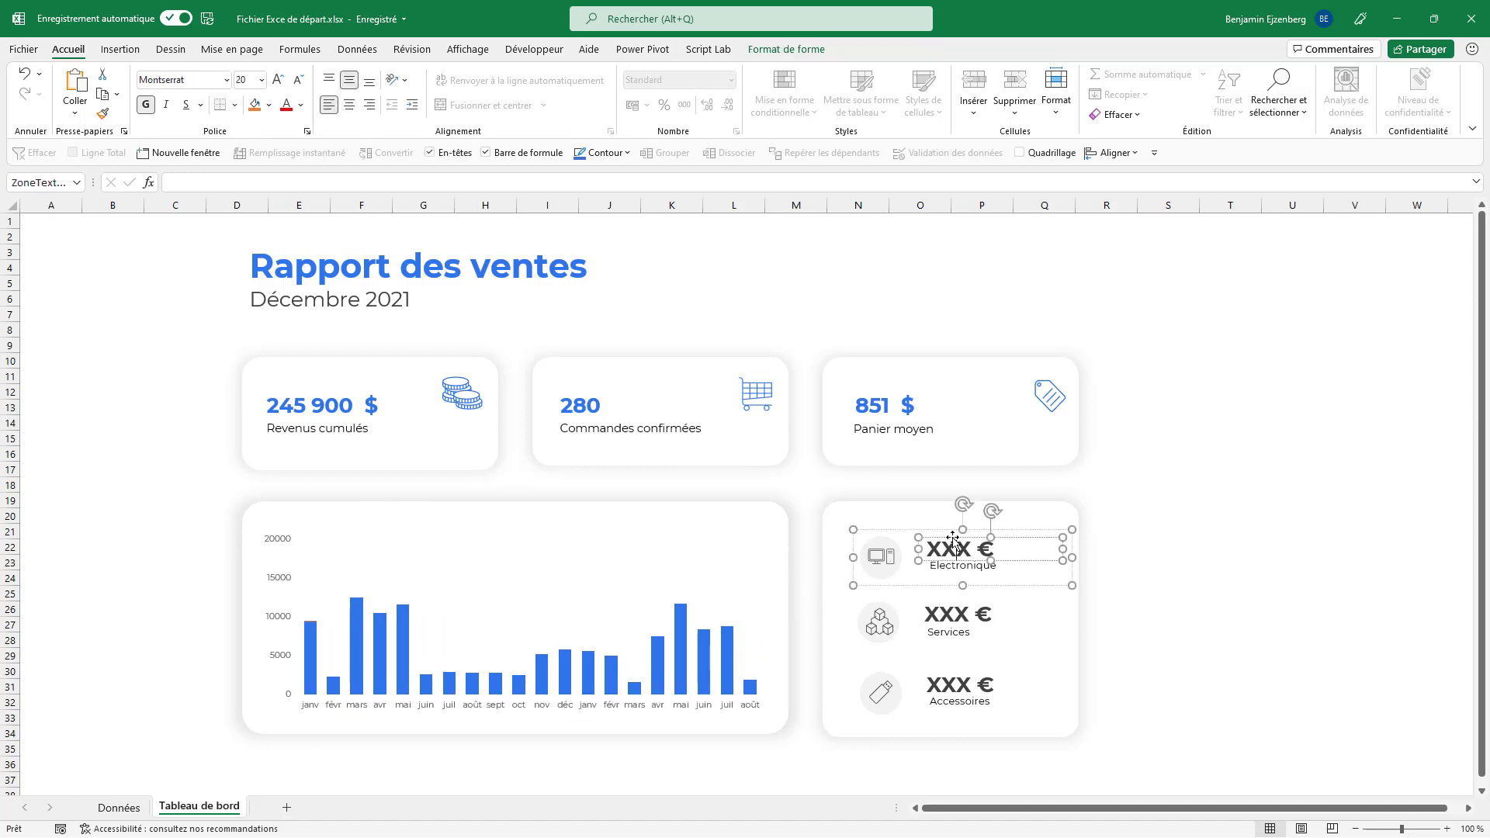
left_click(953, 540)
left_click(312, 188)
type("=")
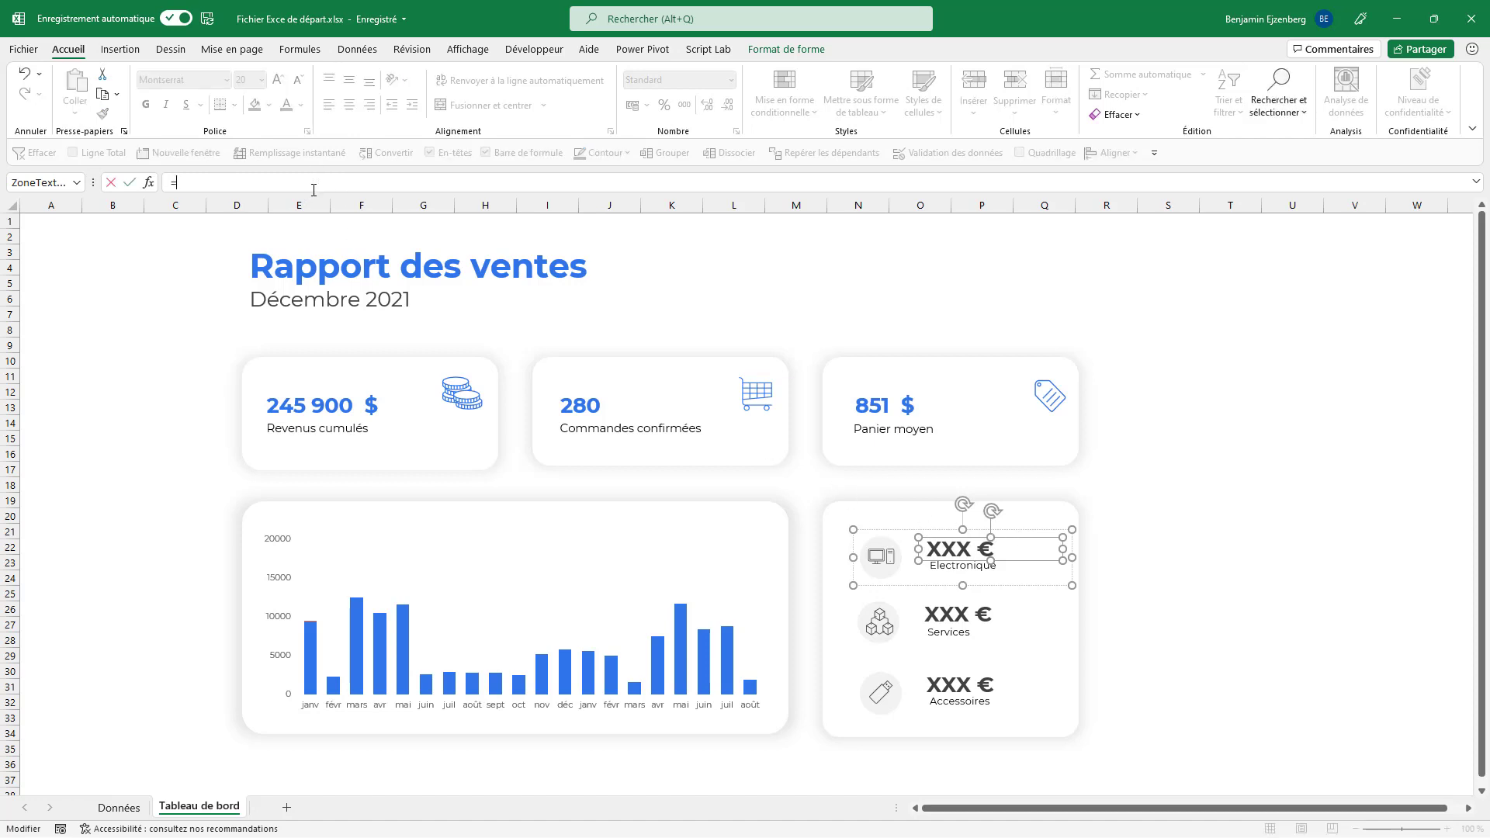
left_click(119, 807)
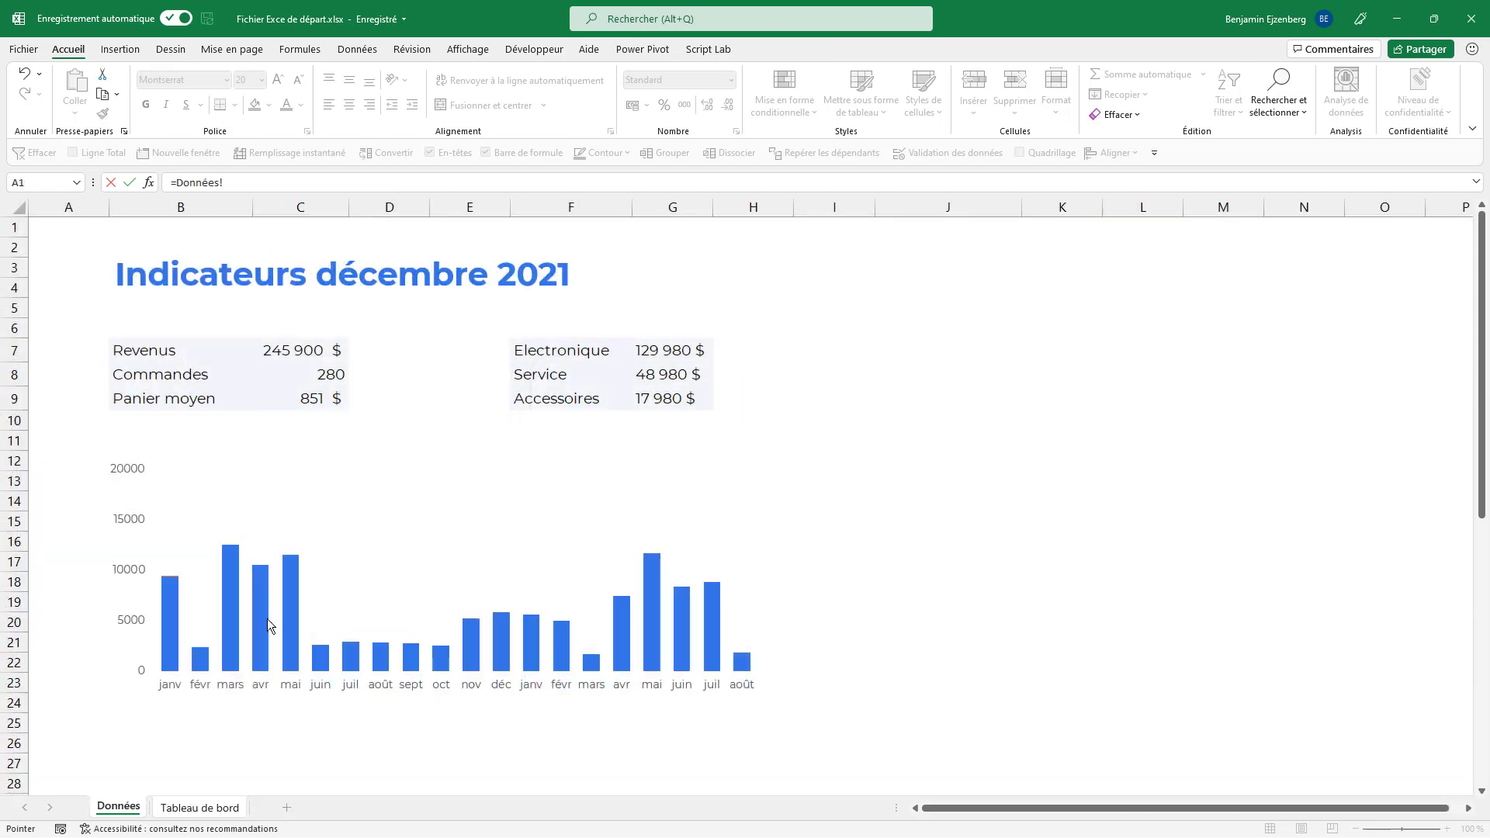
left_click(698, 347)
key("Return")
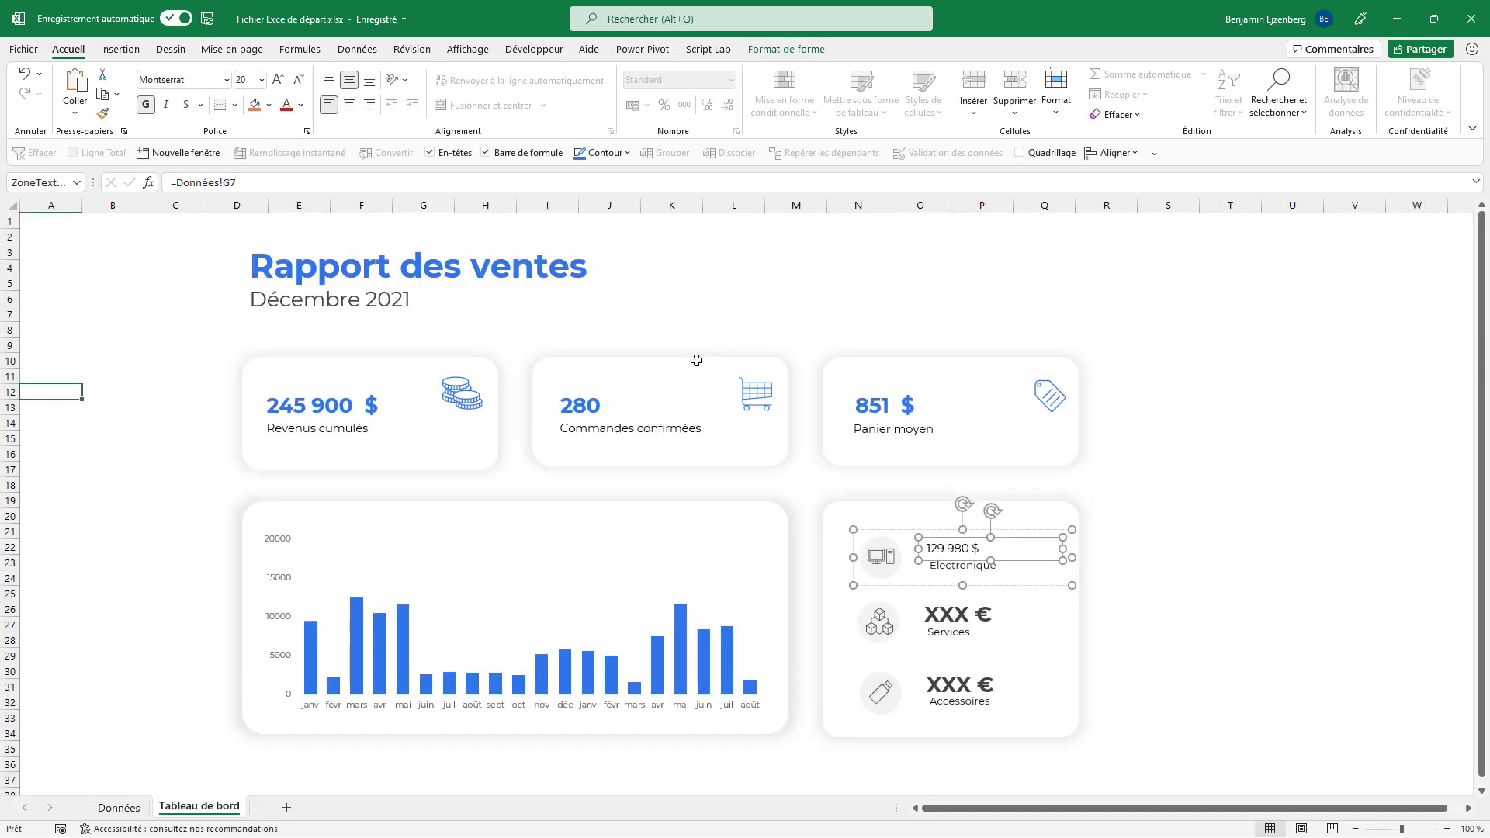